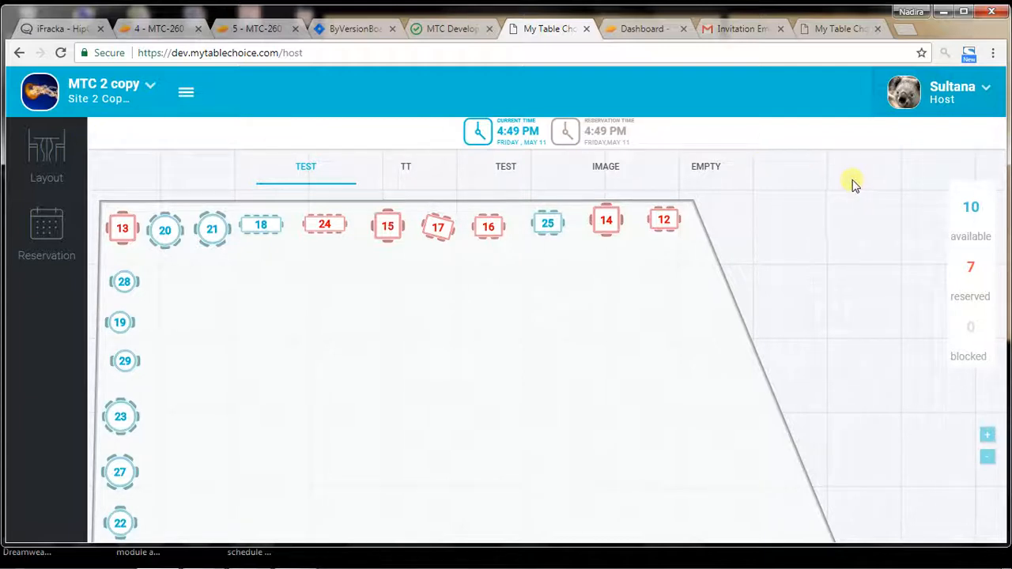
Step: Place the Invitation Email browser tab last, close the Zeplin Dashboard tab, and return to the MTC 2 Copy host page
{"action": "left_click", "coordinate": [839, 28]}
{"action": "left_click_drag", "start_coordinate": [745, 30], "coordinate": [822, 28]}
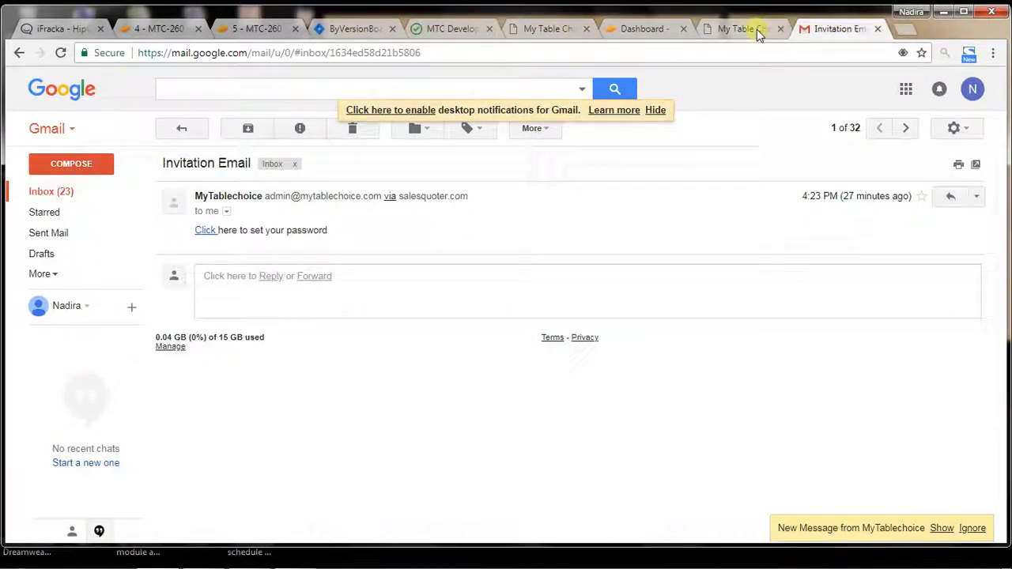
{"action": "left_click", "coordinate": [757, 32]}
{"action": "left_click", "coordinate": [640, 31]}
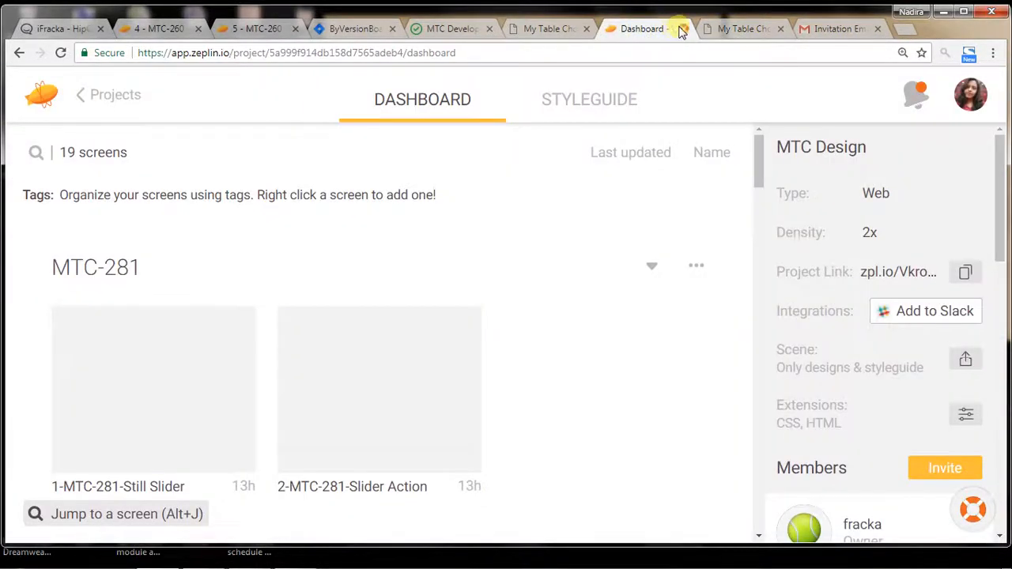
{"action": "left_click", "coordinate": [683, 29]}
{"action": "left_click", "coordinate": [556, 32]}
{"action": "left_click", "coordinate": [642, 28]}
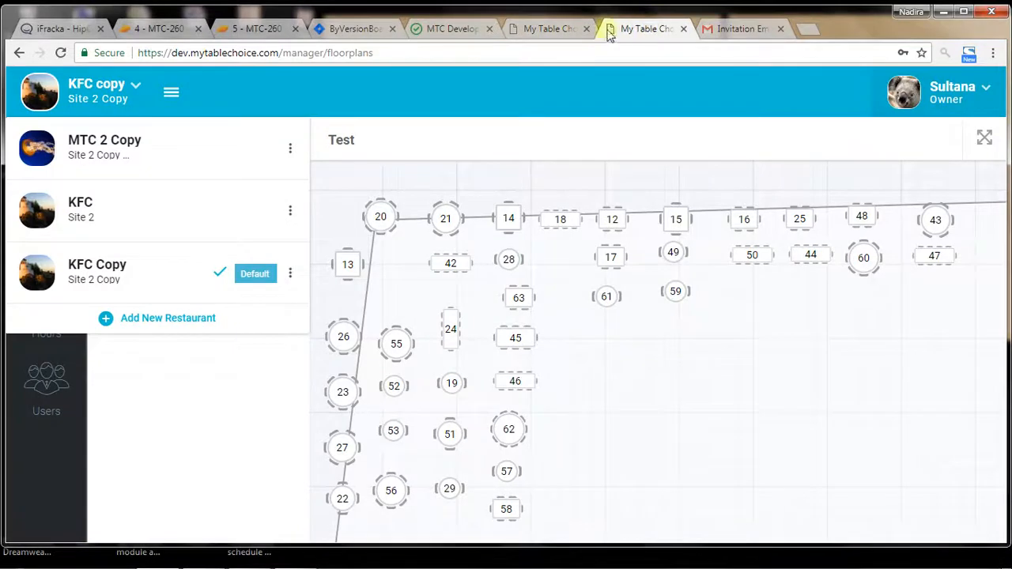
{"action": "left_click", "coordinate": [552, 30]}
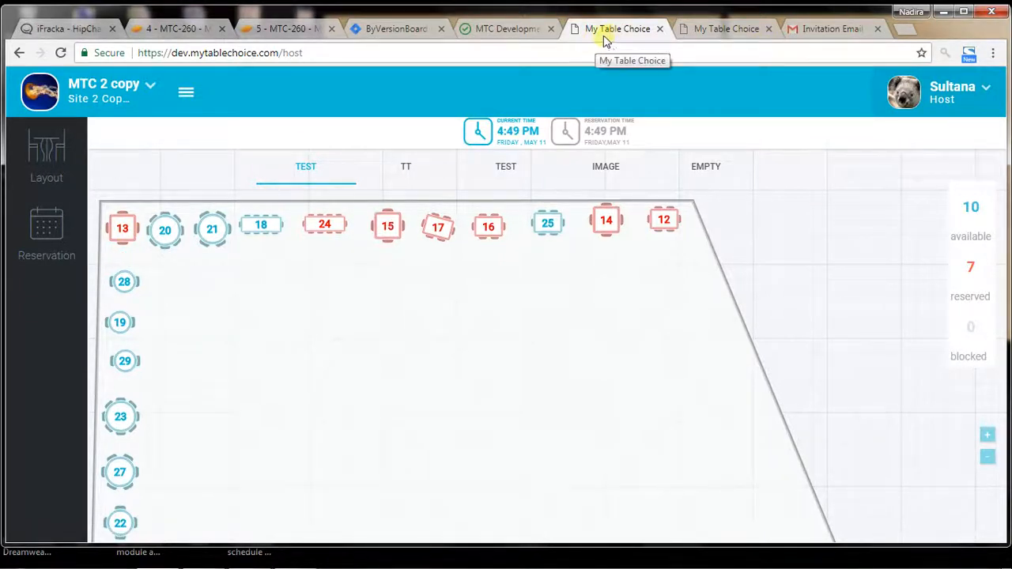
Step: Switch the account's role for MTC 2 Copy to Owner
{"action": "left_click", "coordinate": [945, 103]}
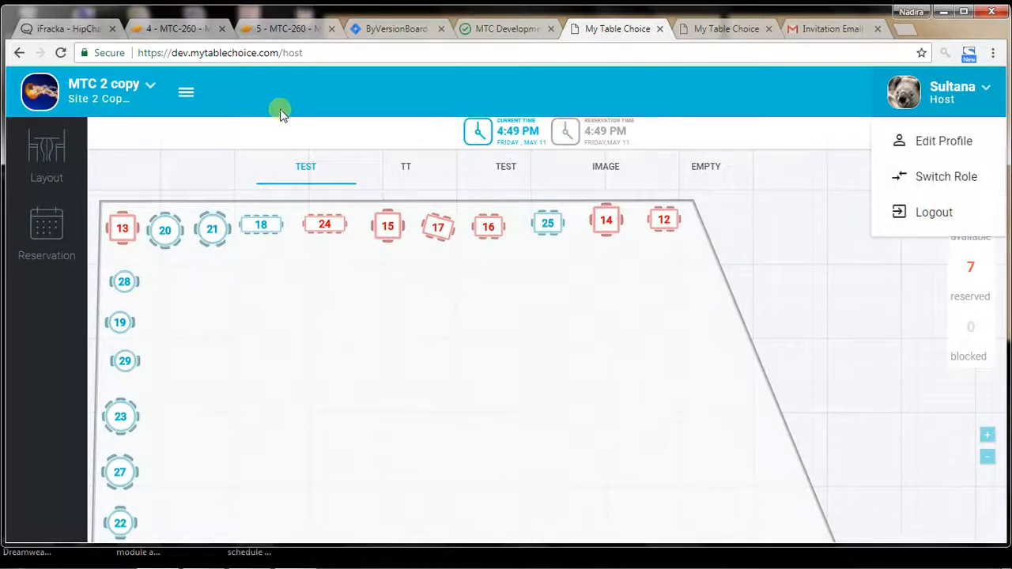
{"action": "left_click", "coordinate": [286, 113]}
{"action": "left_click", "coordinate": [941, 99]}
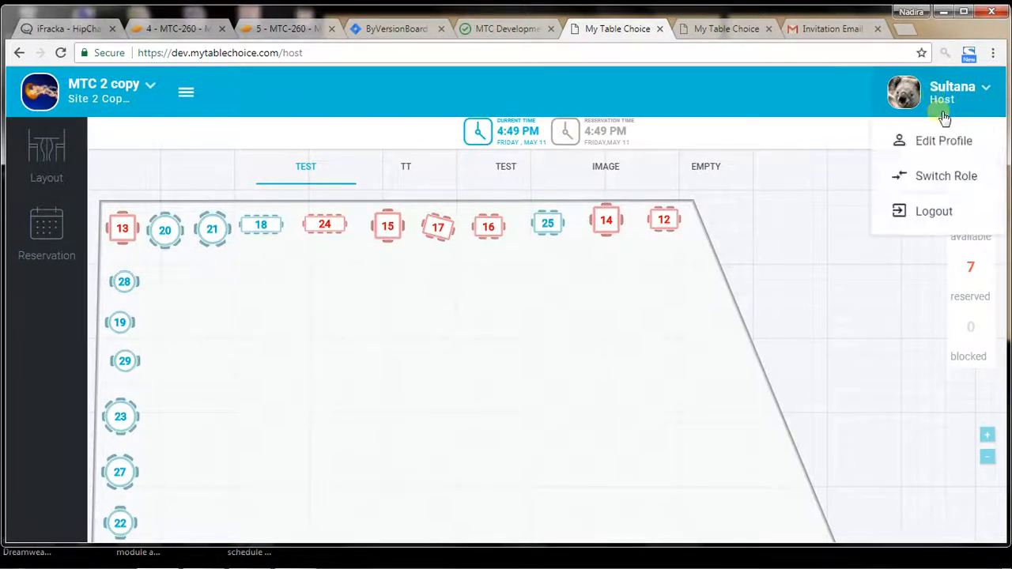
{"action": "left_click", "coordinate": [956, 175]}
{"action": "left_click", "coordinate": [410, 269]}
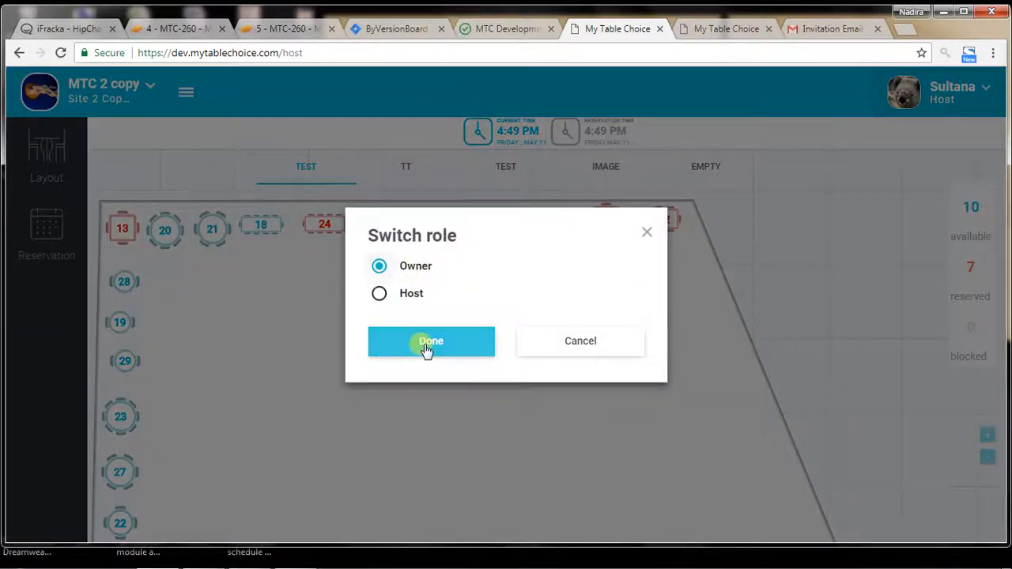
{"action": "left_click", "coordinate": [426, 348]}
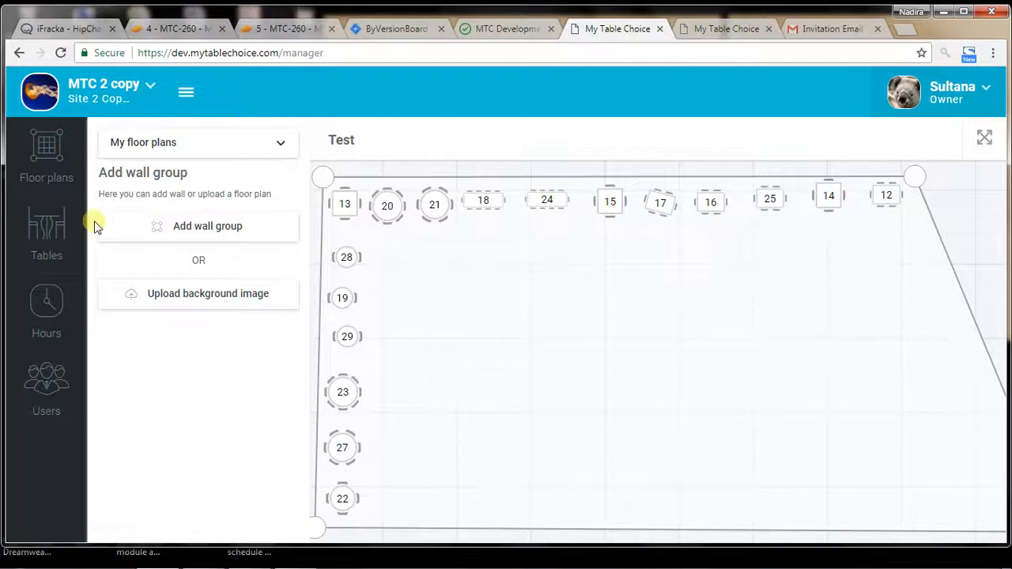
Step: Switch the MTC 2 Copy role to Host and check the restaurant list while in that role
{"action": "left_click", "coordinate": [148, 101]}
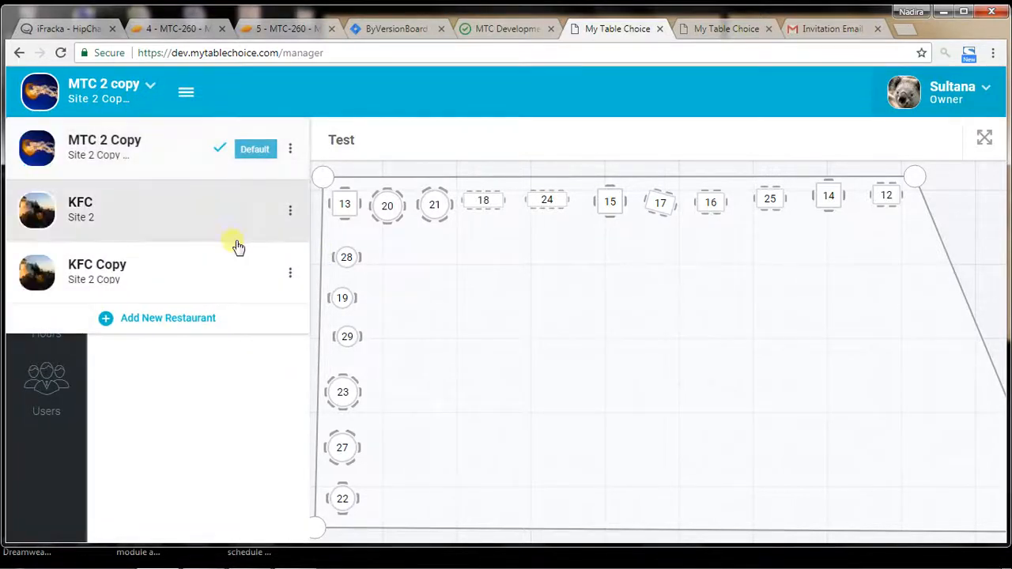
{"action": "left_click", "coordinate": [968, 82]}
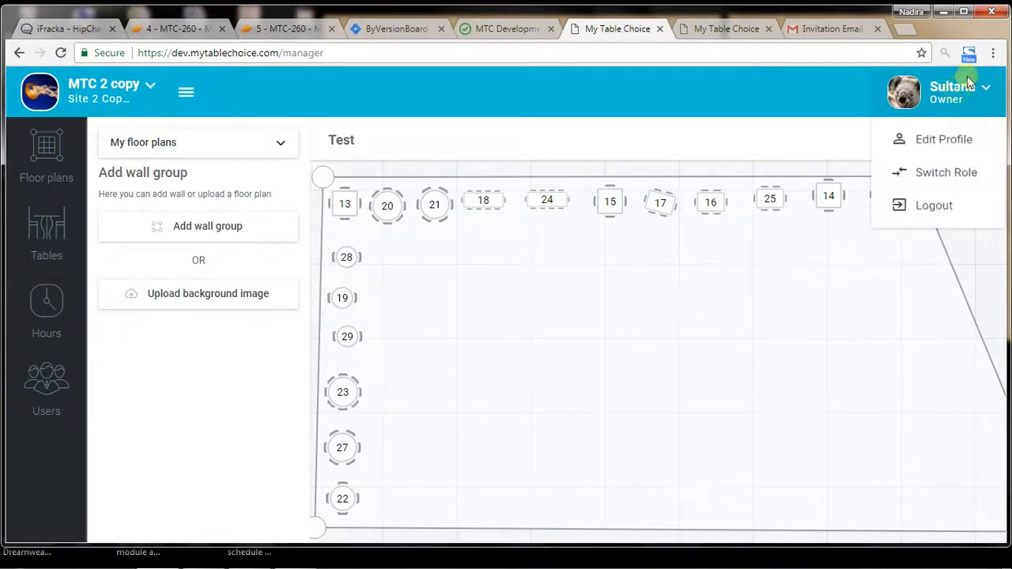
{"action": "left_click", "coordinate": [923, 173]}
{"action": "left_click", "coordinate": [379, 294]}
{"action": "left_click", "coordinate": [433, 336]}
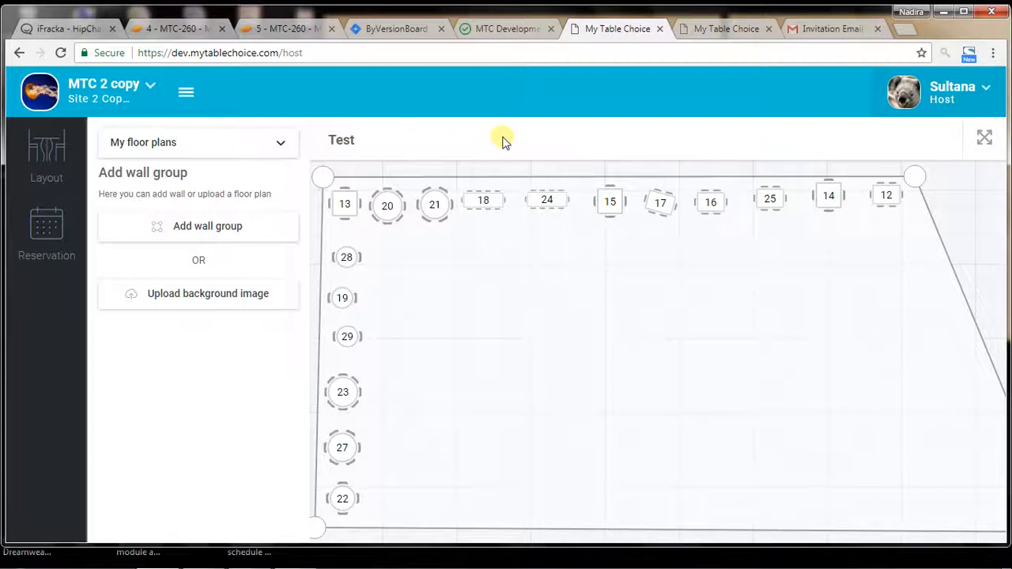
{"action": "left_click", "coordinate": [144, 94]}
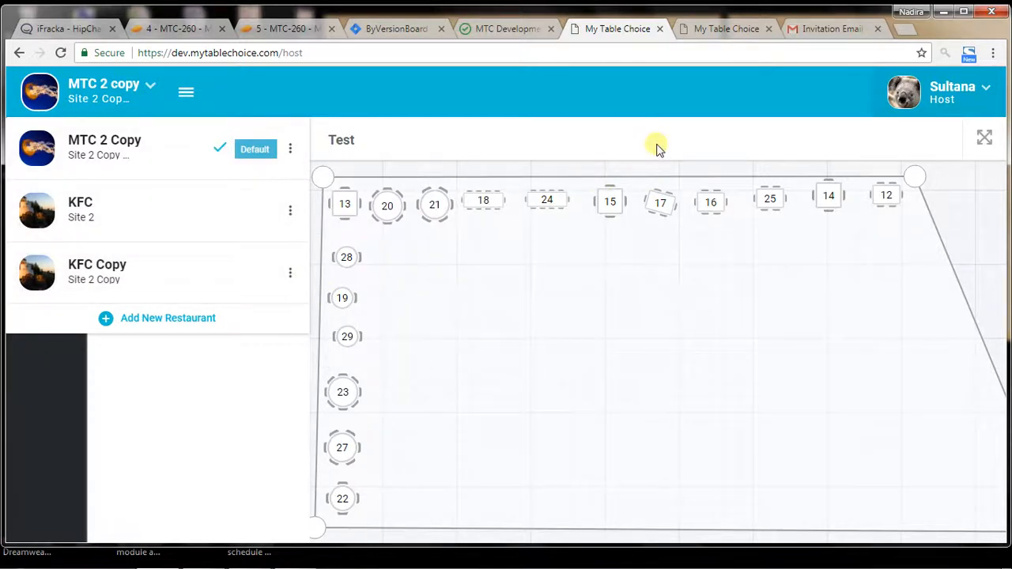
{"action": "left_click", "coordinate": [486, 148]}
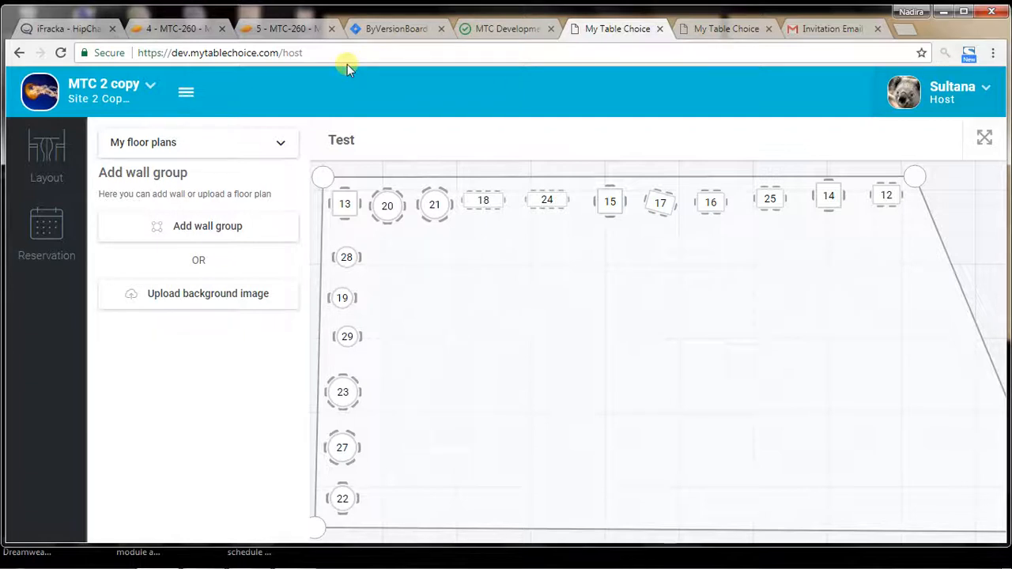
Step: Check the profile options for KFC Copy in the other My Table Choice browser tab
{"action": "left_click", "coordinate": [717, 28]}
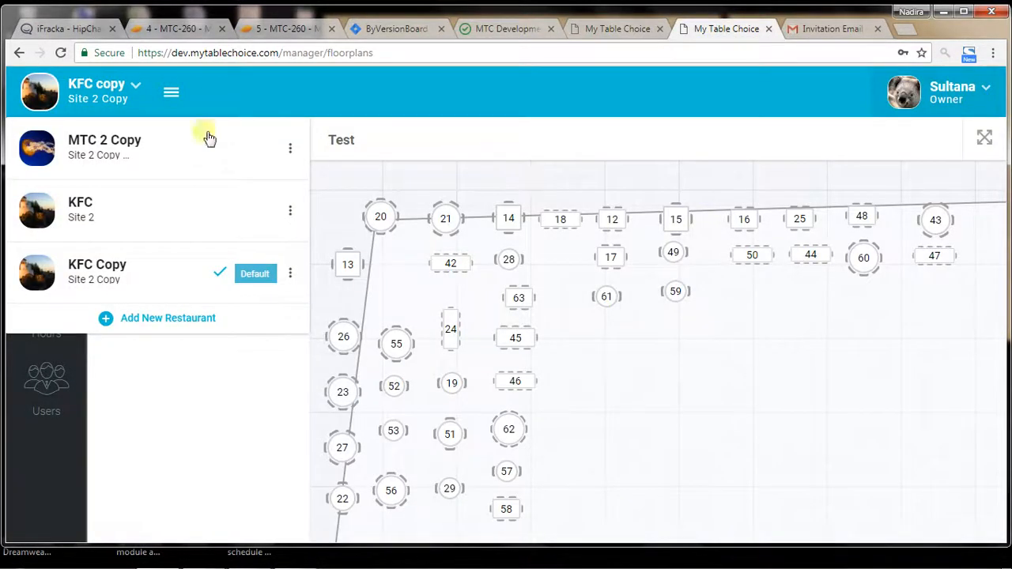
{"action": "left_click", "coordinate": [147, 106]}
{"action": "left_click", "coordinate": [983, 88]}
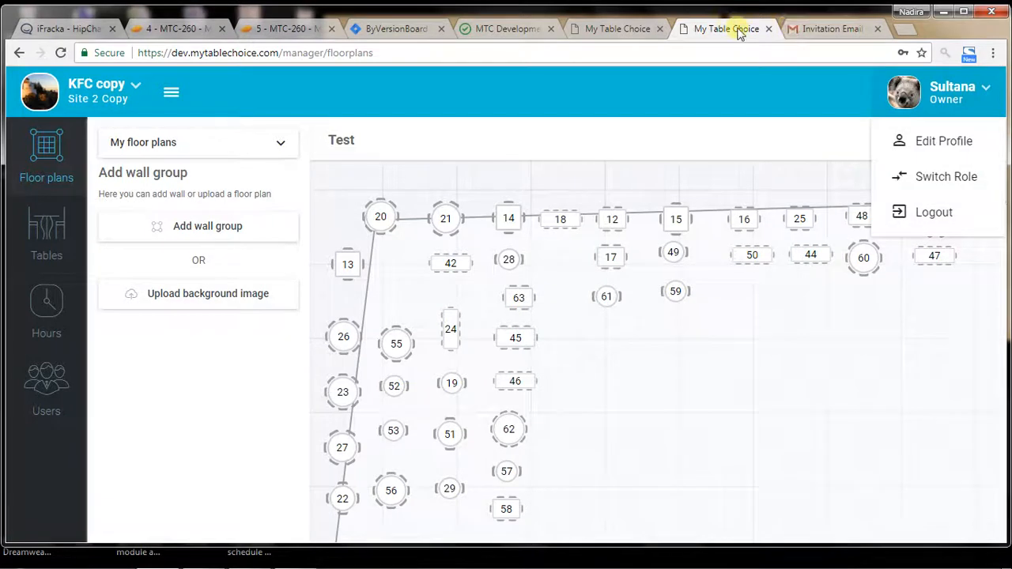
Step: Return to the MTC 2 Copy browser tab and switch its role from Host to Owner
{"action": "left_click", "coordinate": [594, 28]}
{"action": "left_click", "coordinate": [940, 102]}
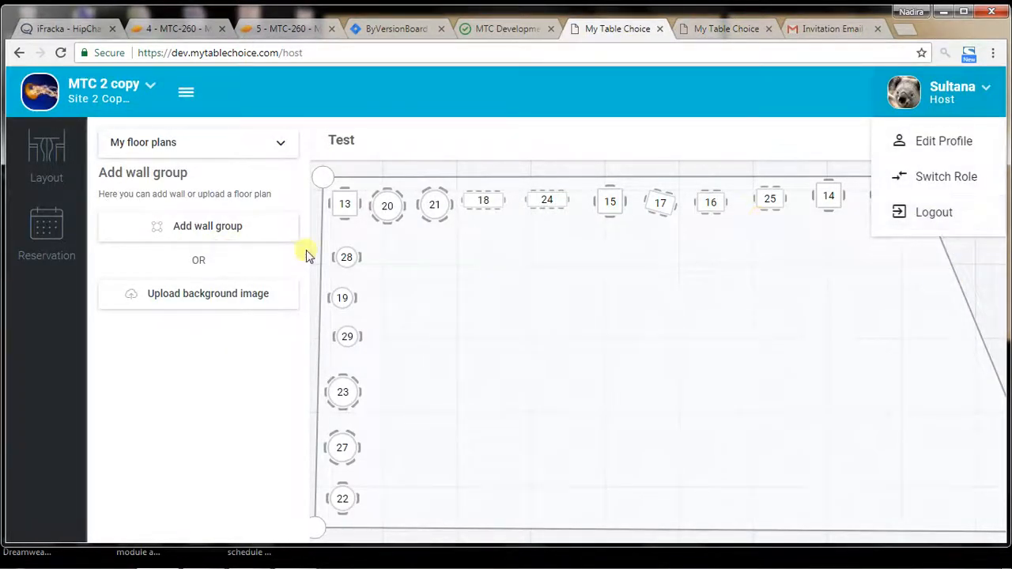
{"action": "right_click", "coordinate": [598, 303]}
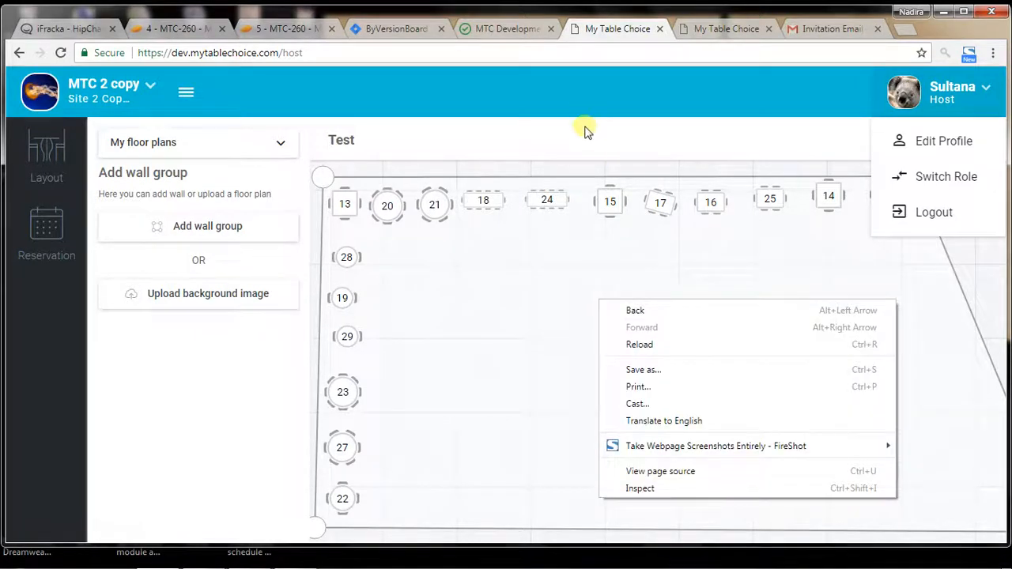
{"action": "left_click", "coordinate": [949, 190]}
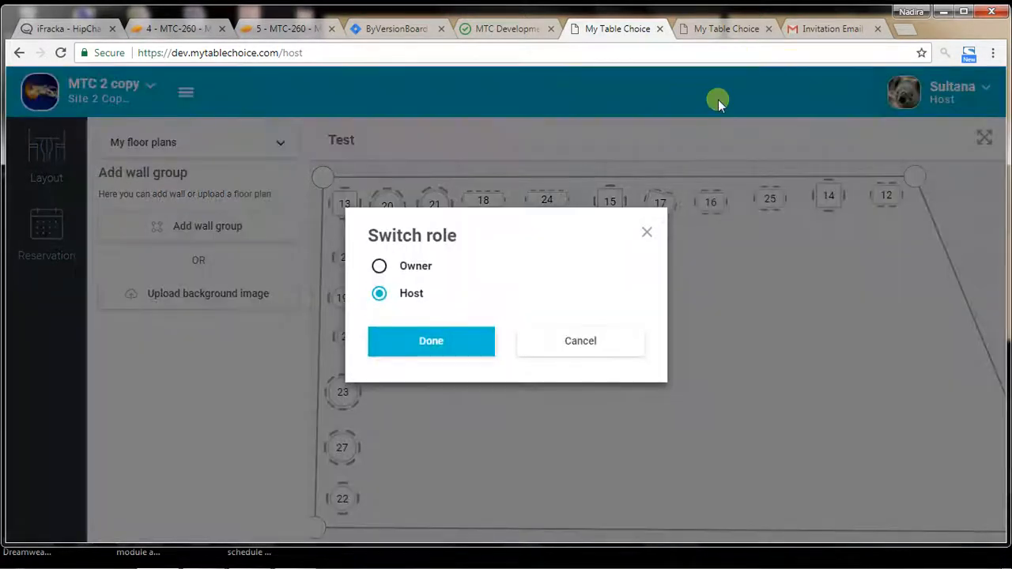
{"action": "left_click", "coordinate": [399, 269]}
{"action": "left_click", "coordinate": [429, 336]}
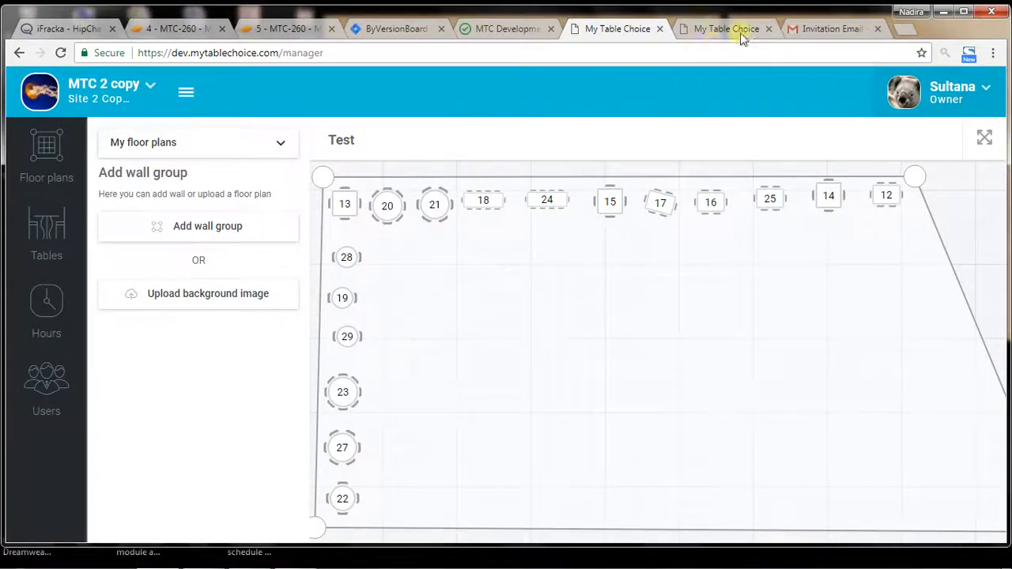
Step: Close the MTC 2 Copy browser tab and review the roles offered for KFC Copy, keeping Owner
{"action": "left_click", "coordinate": [715, 29]}
{"action": "left_click", "coordinate": [623, 34]}
{"action": "left_click", "coordinate": [660, 29]}
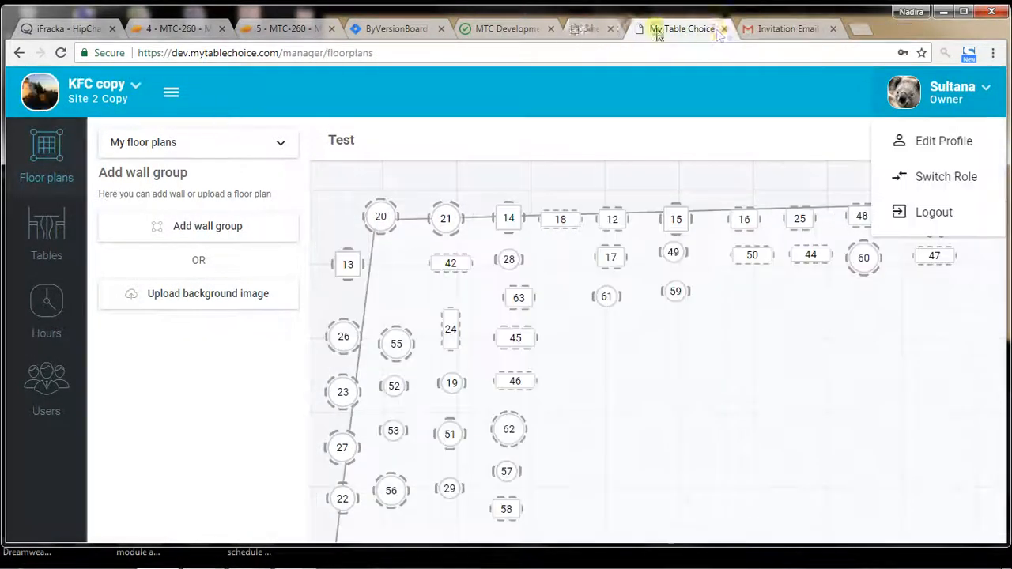
{"action": "left_click", "coordinate": [953, 180]}
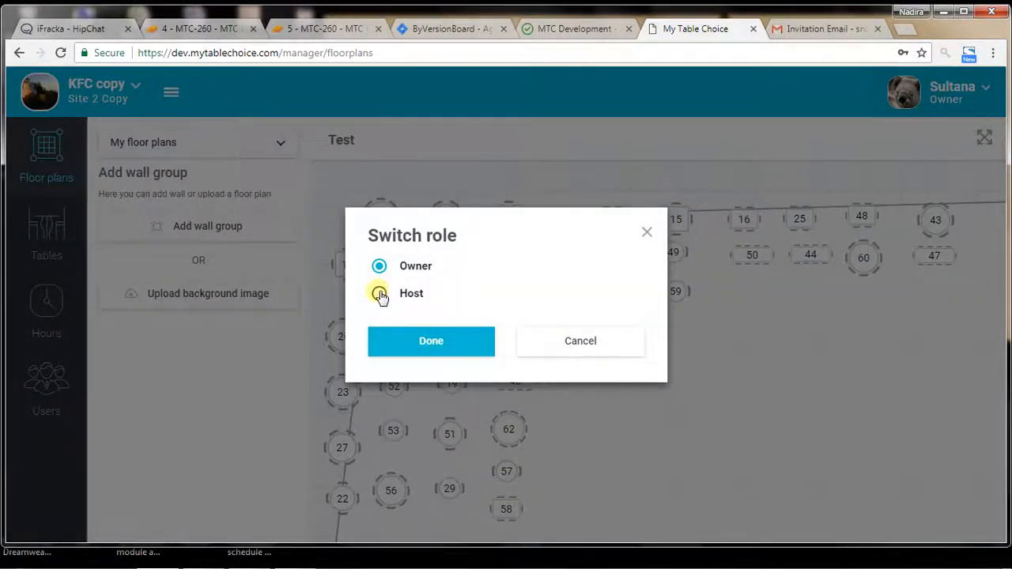
{"action": "left_click", "coordinate": [633, 340]}
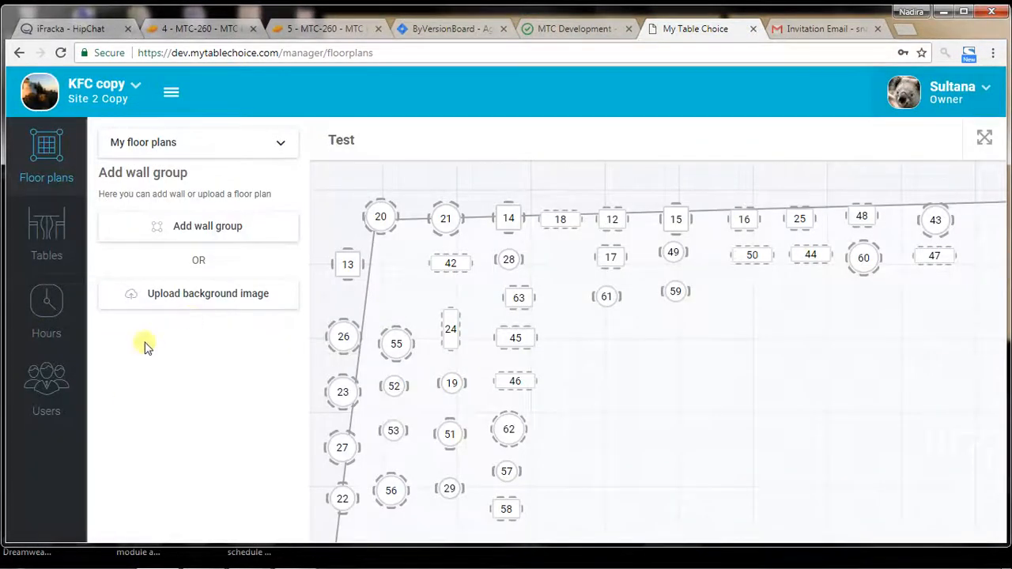
Step: Open the Users page and review the users and their types for MTC 2 Copy, KFC and KFC Copy in turn
{"action": "left_click", "coordinate": [33, 379]}
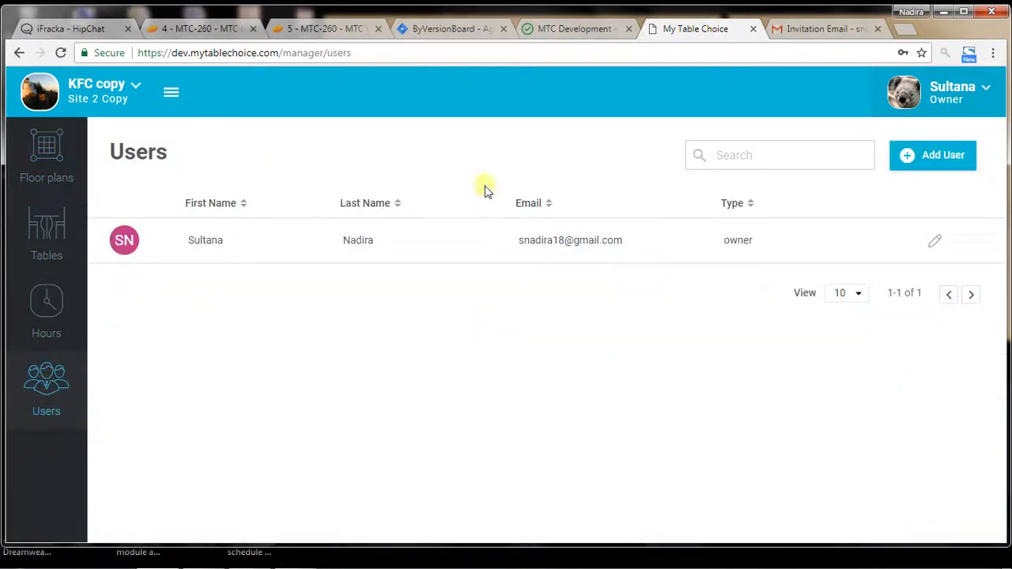
{"action": "left_click", "coordinate": [99, 91]}
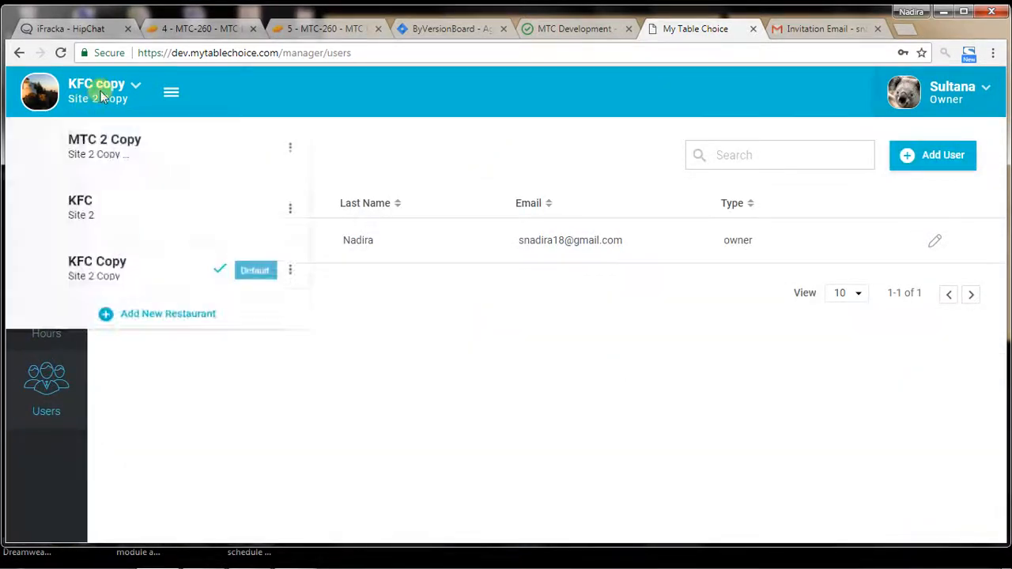
{"action": "left_click", "coordinate": [132, 141]}
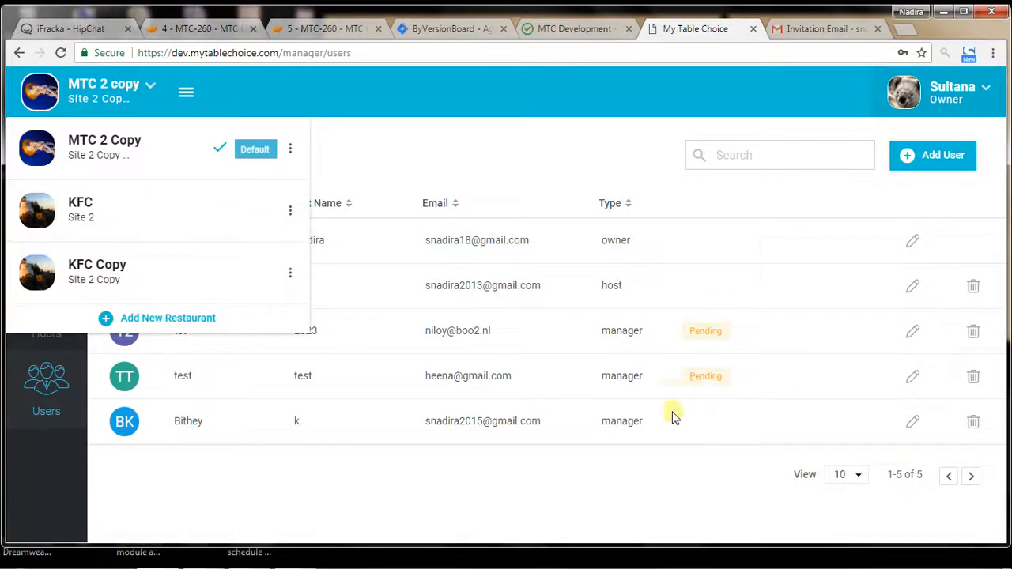
{"action": "left_click", "coordinate": [151, 223]}
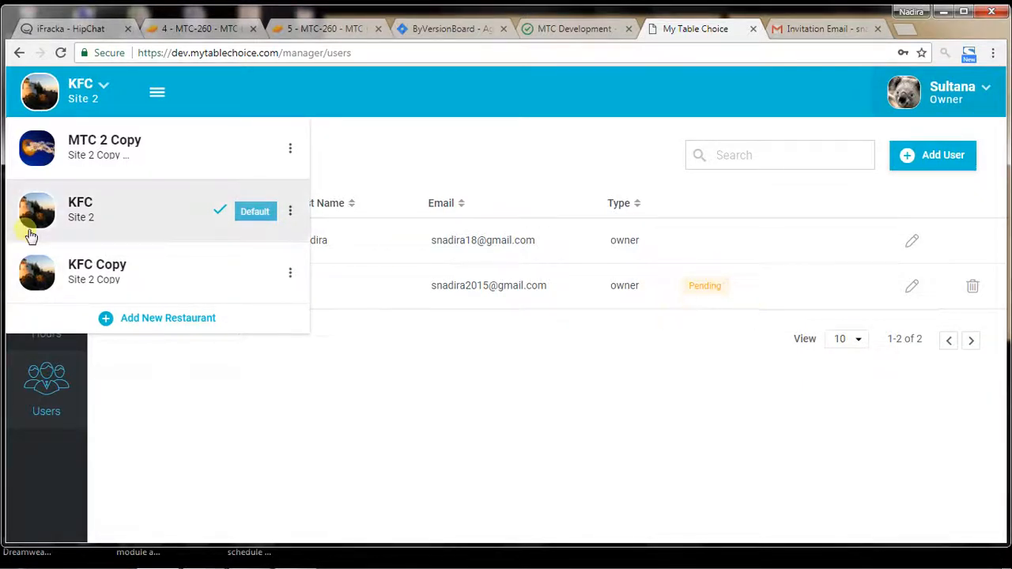
{"action": "left_click", "coordinate": [237, 273]}
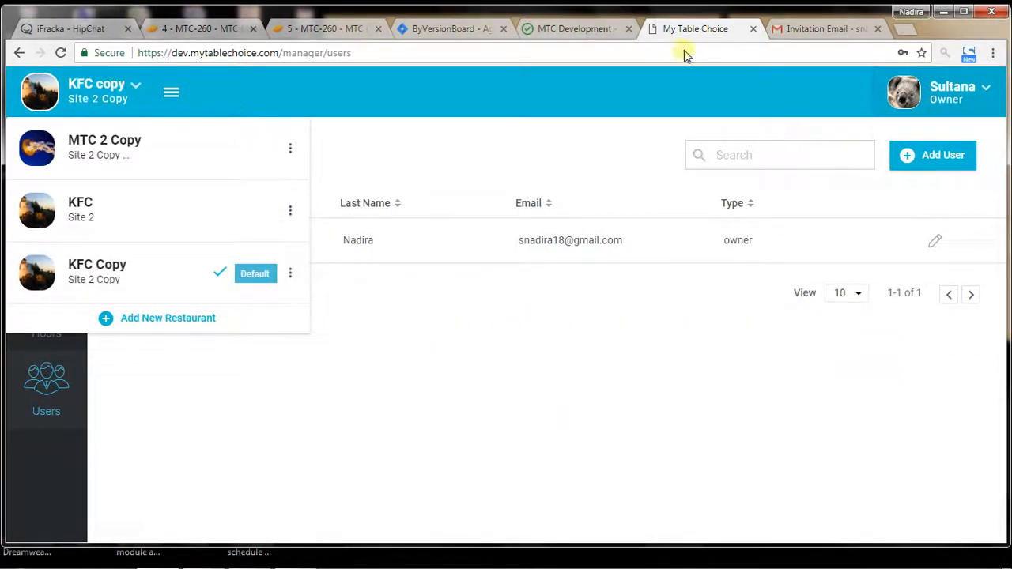
{"action": "left_click", "coordinate": [416, 53]}
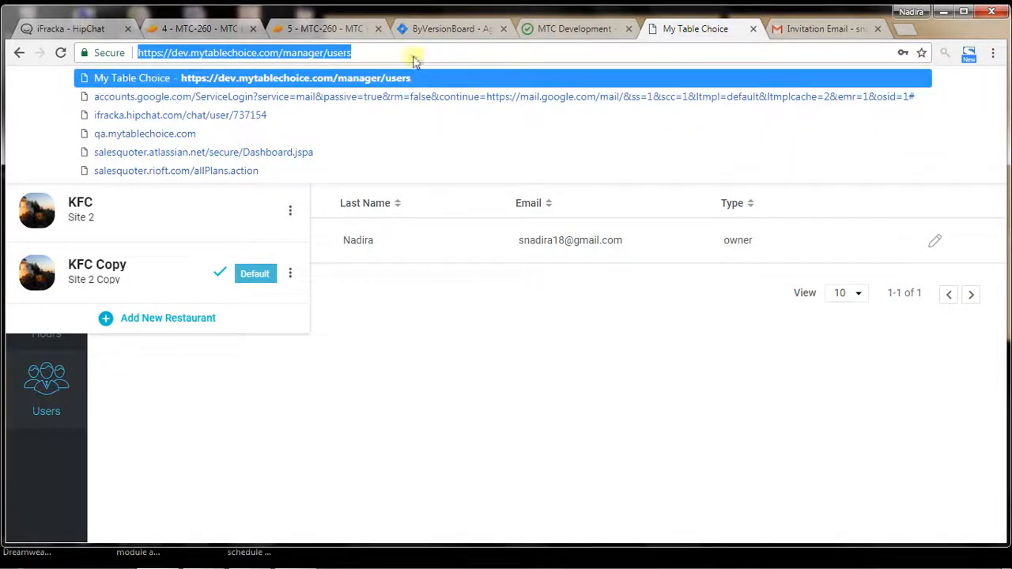
{"action": "key", "text": "Return"}
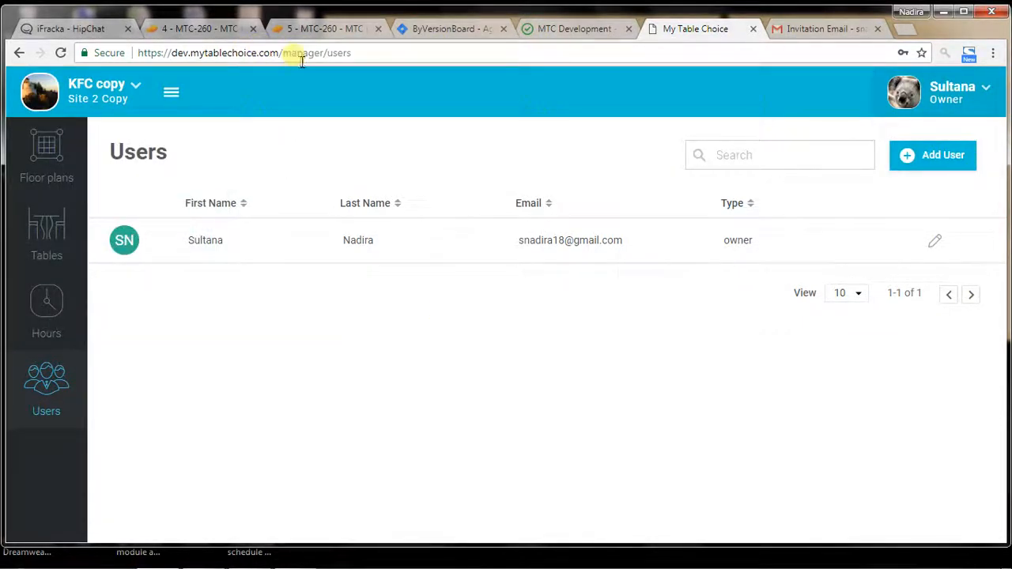
{"action": "left_click_drag", "start_coordinate": [286, 56], "coordinate": [83, 52]}
{"action": "key", "text": "ctrl+c"}
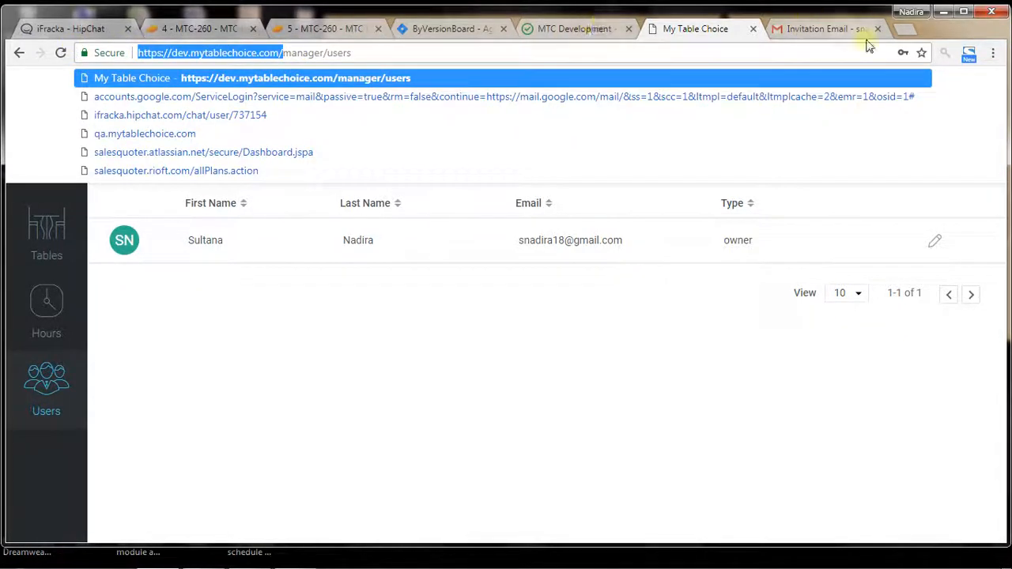
{"action": "left_click", "coordinate": [906, 29]}
{"action": "key", "text": "ctrl+v"}
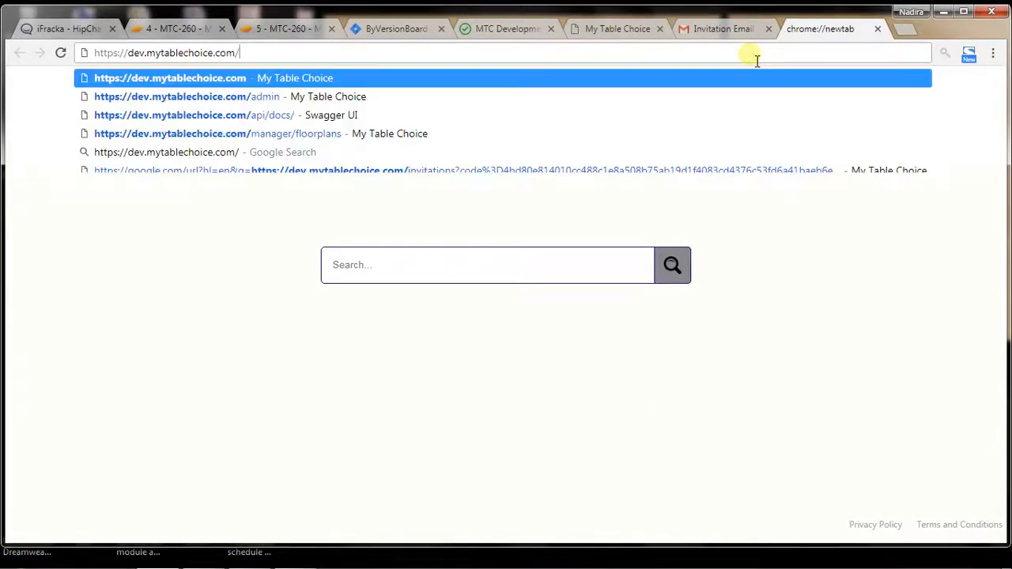
{"action": "key", "text": "Return"}
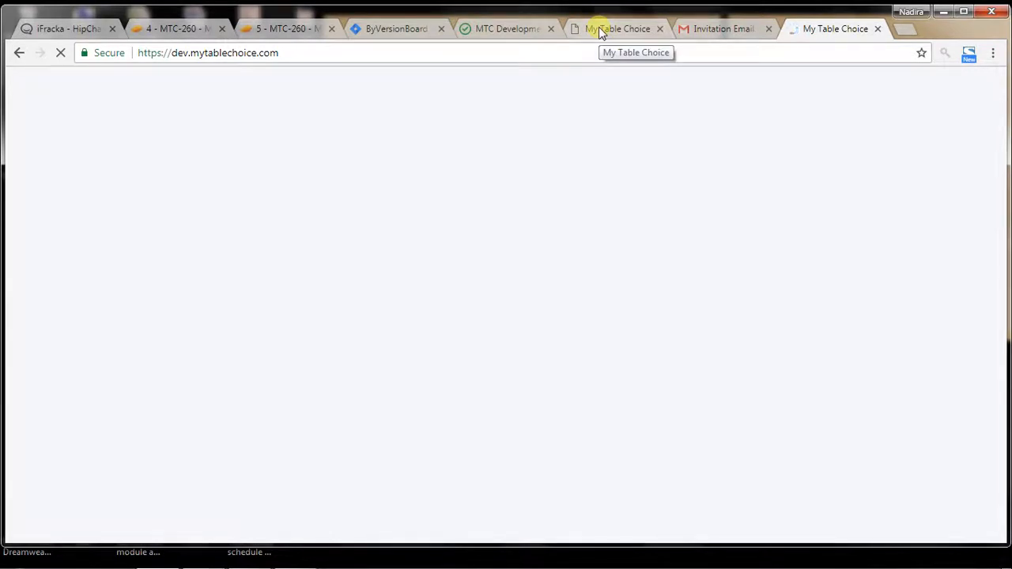
Step: Return to the KFC Copy Users page and check the list of restaurants
{"action": "left_click", "coordinate": [601, 28]}
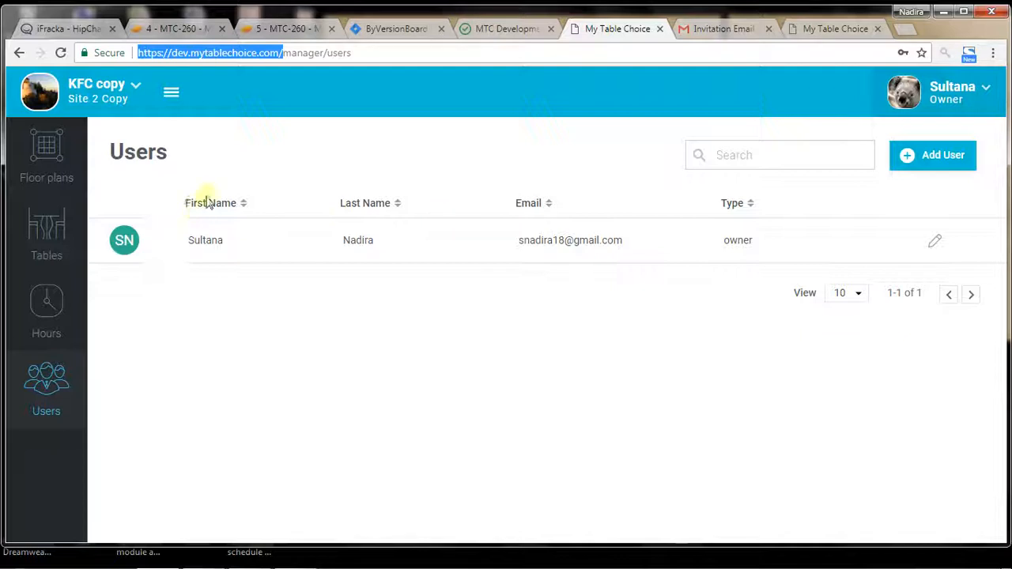
{"action": "left_click", "coordinate": [105, 85]}
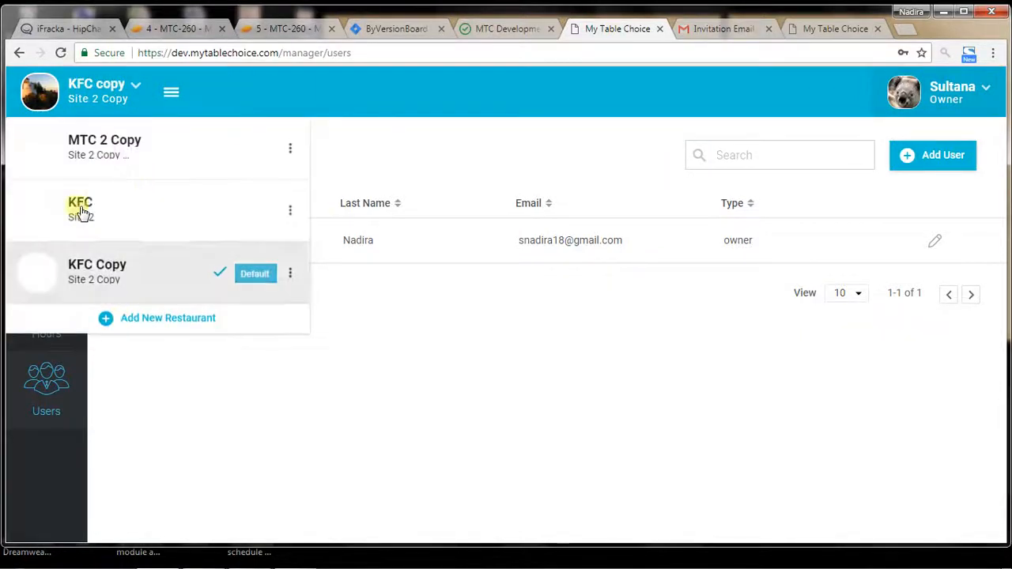
{"action": "left_click", "coordinate": [438, 352]}
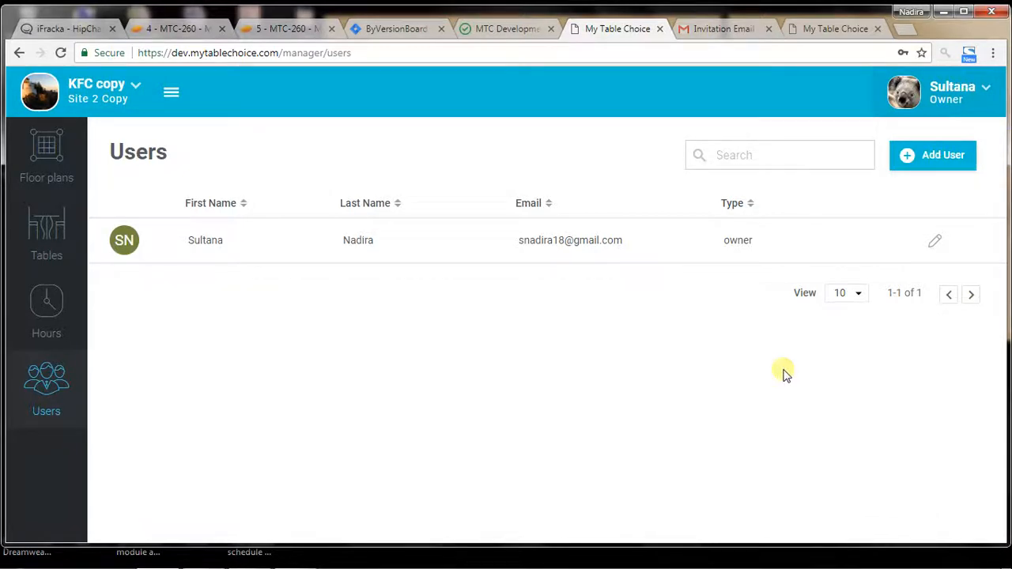
{"action": "left_click", "coordinate": [953, 153]}
{"action": "left_click", "coordinate": [391, 336]}
{"action": "type", "text": "kjhbkhbk"}
{"action": "key", "text": "Tab"}
{"action": "type", "text": "jb"}
{"action": "key", "text": "Tab"}
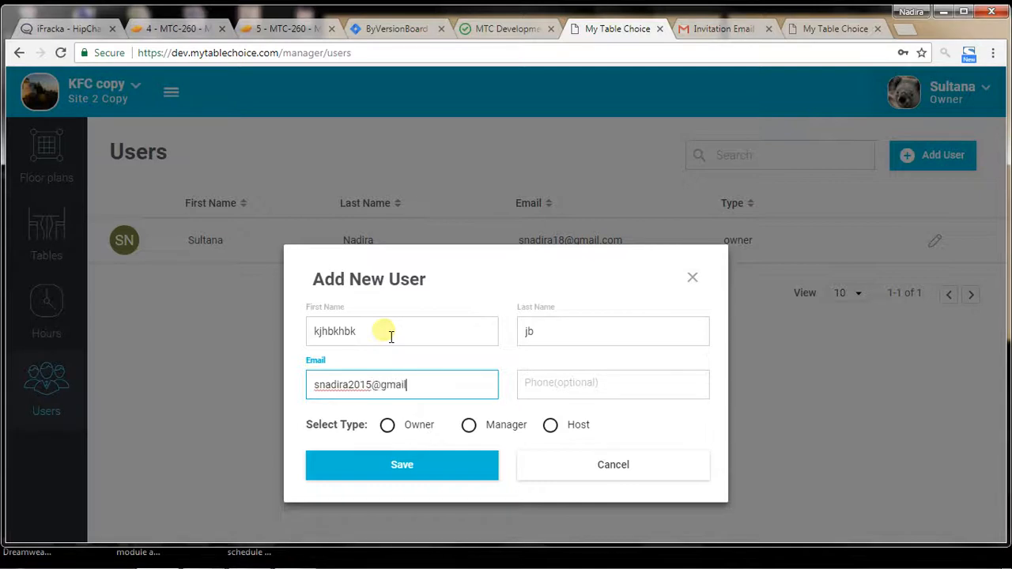
Step: In the other My Table Choice tab, sign in to the second account with its email and password
{"action": "left_click", "coordinate": [818, 29]}
{"action": "scroll", "coordinate": [190, 253], "scroll_direction": "down", "scroll_amount": 3}
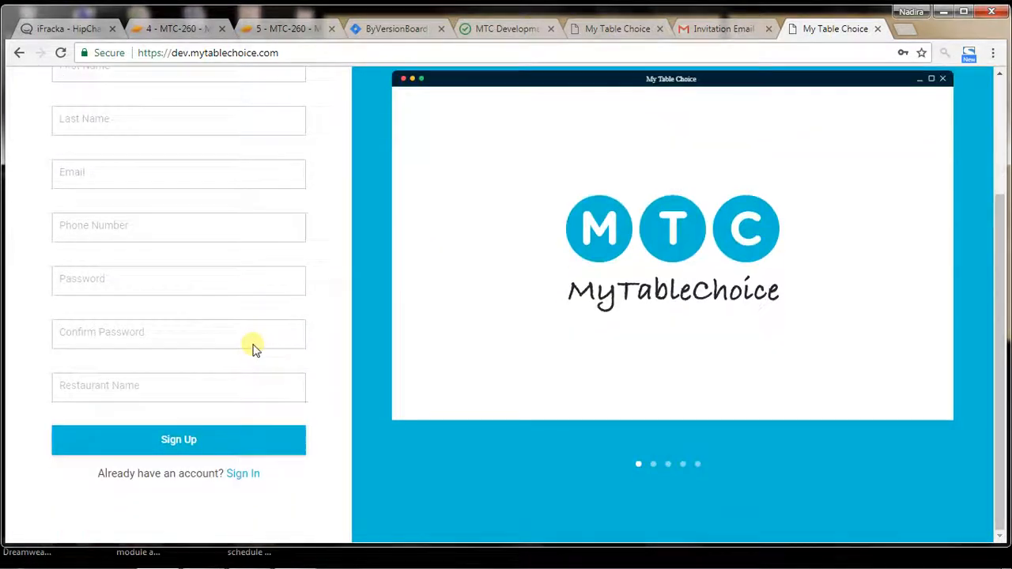
{"action": "left_click", "coordinate": [245, 474]}
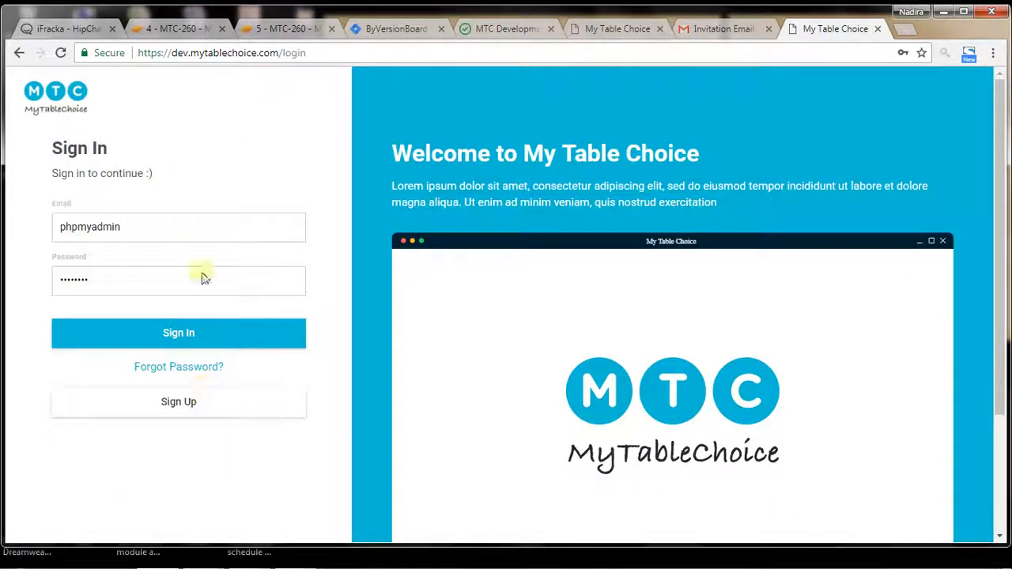
{"action": "double_click", "coordinate": [181, 230]}
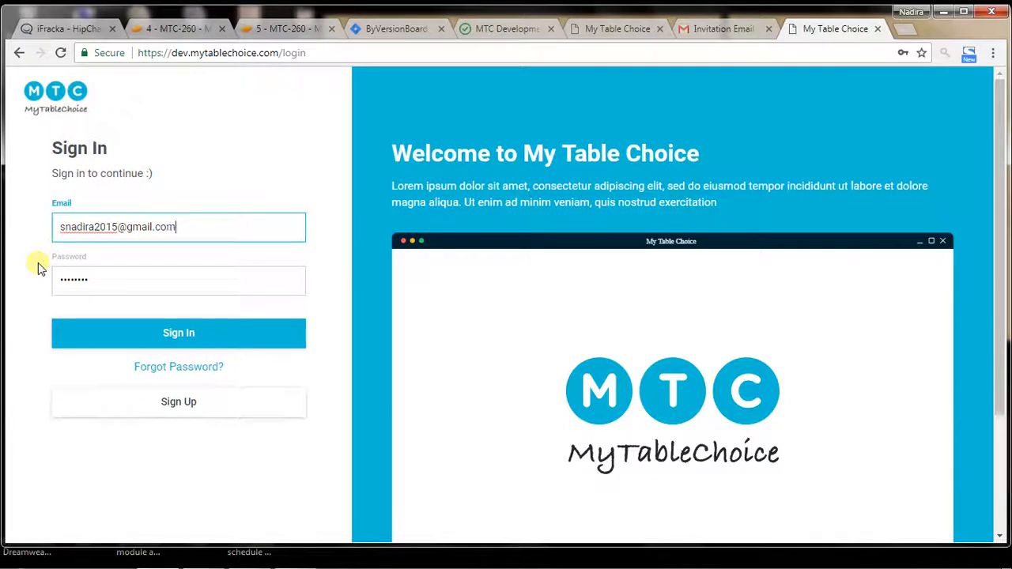
{"action": "key", "text": "Tab"}
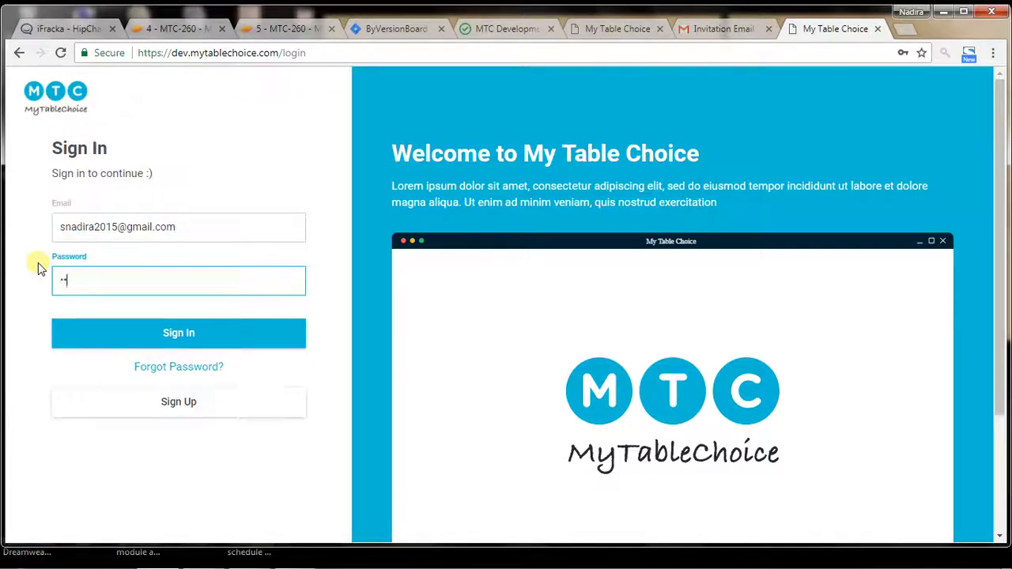
{"action": "type", "text": "•"}
{"action": "key", "text": "Return"}
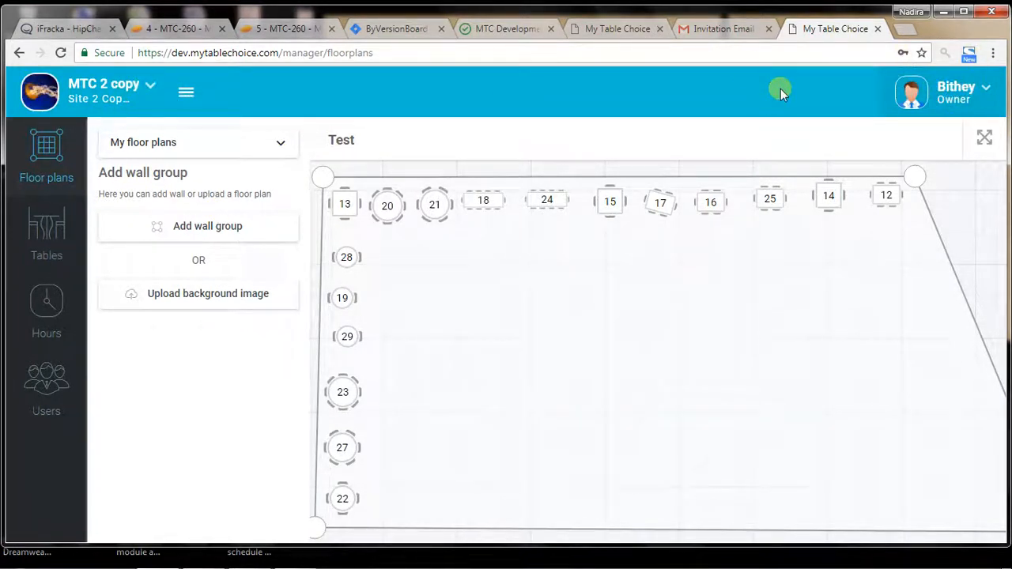
Step: Return to the KFC Copy Users page, discard the new user entry and switch the restaurant to MTC 2 Copy
{"action": "left_click", "coordinate": [616, 28]}
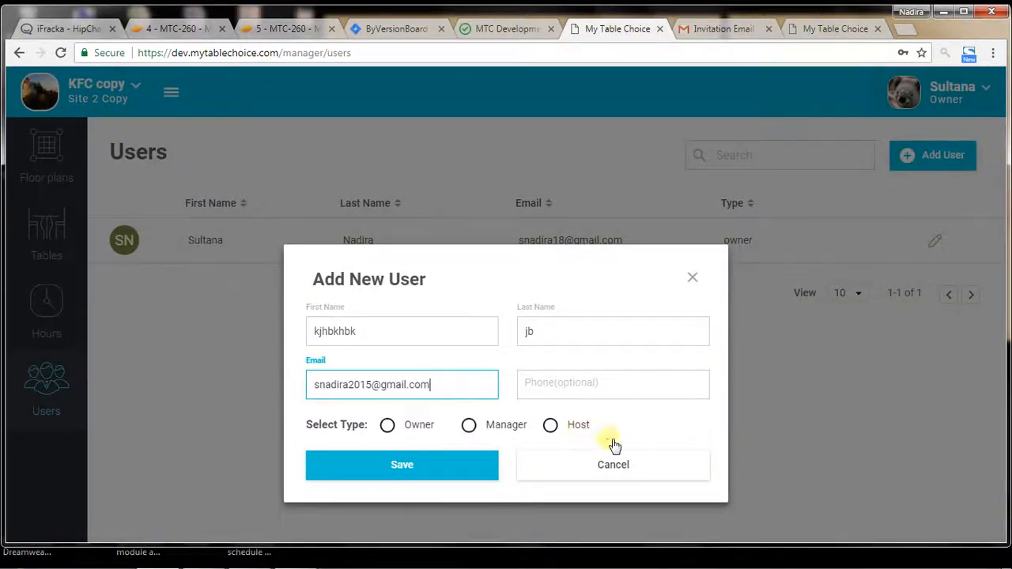
{"action": "left_click", "coordinate": [693, 273]}
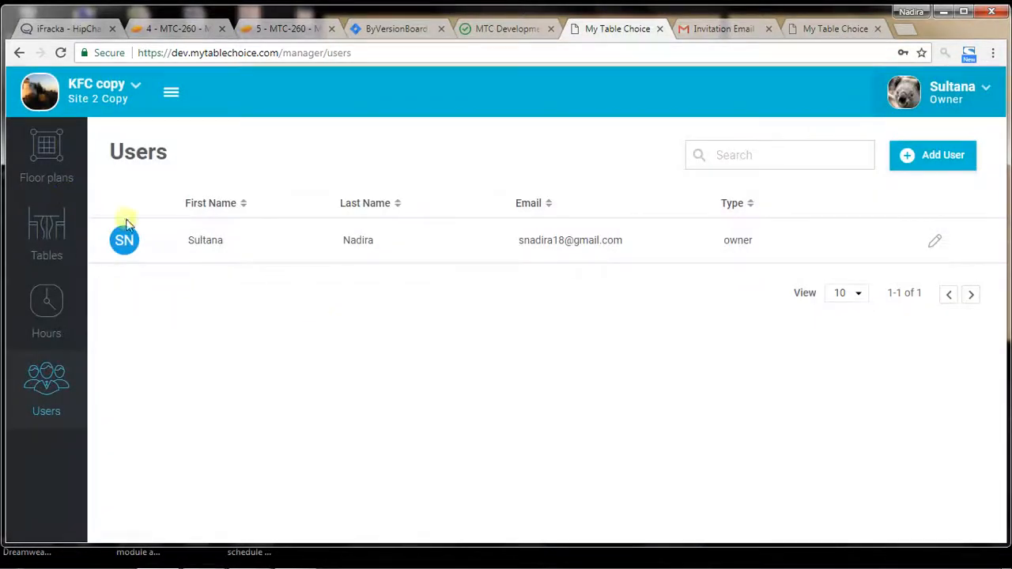
{"action": "left_click", "coordinate": [106, 97]}
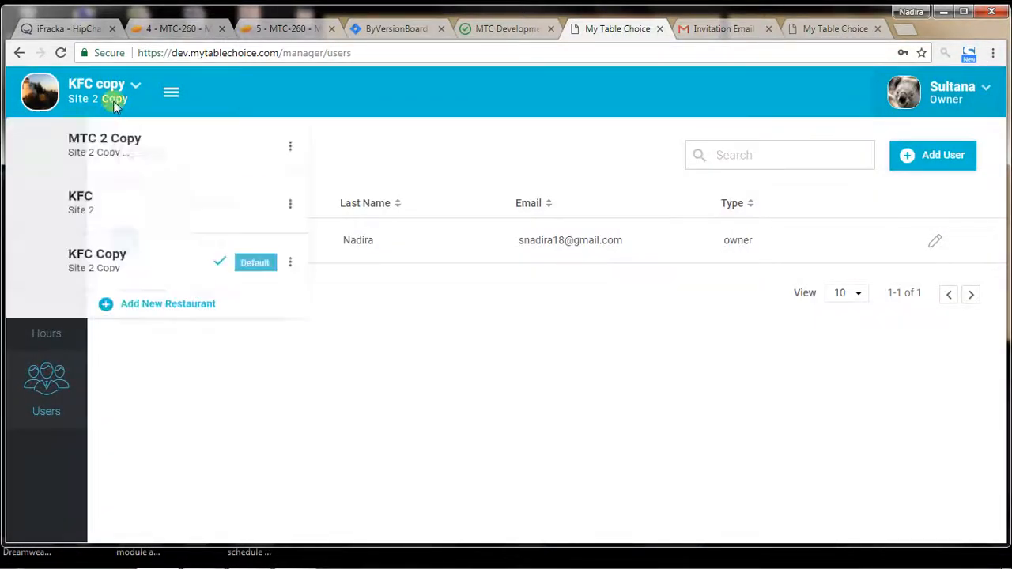
{"action": "left_click", "coordinate": [140, 149]}
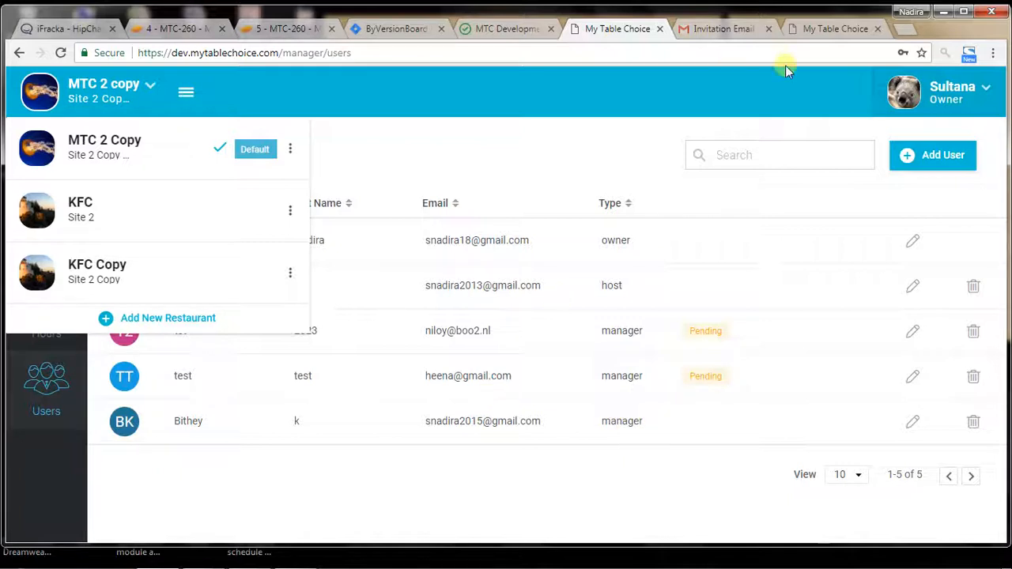
Step: In the second account's tab, check the profile menu and the list of restaurants
{"action": "left_click", "coordinate": [822, 28]}
{"action": "left_click", "coordinate": [957, 90]}
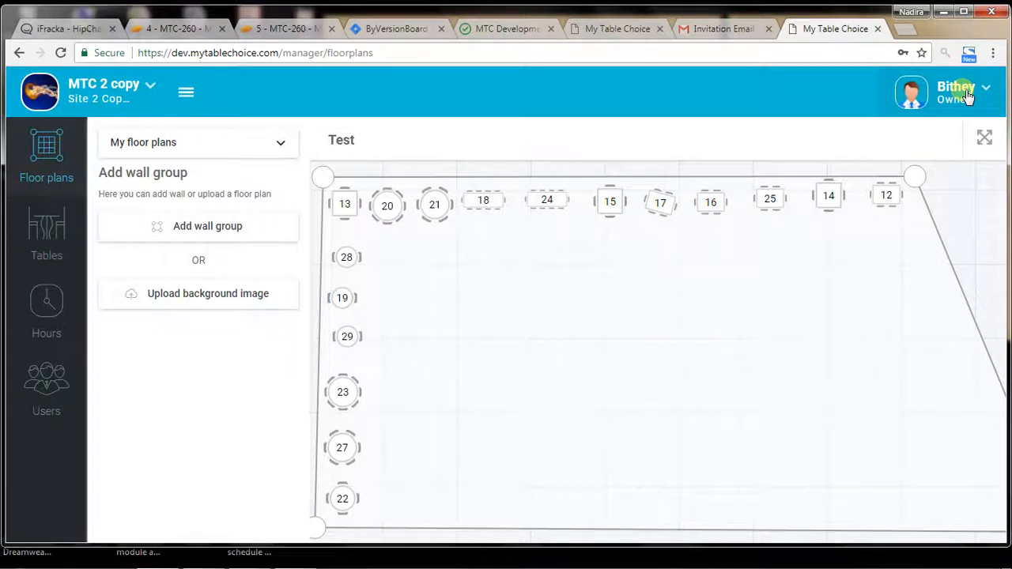
{"action": "left_click", "coordinate": [966, 89]}
{"action": "left_click", "coordinate": [819, 91]}
{"action": "left_click", "coordinate": [148, 79]}
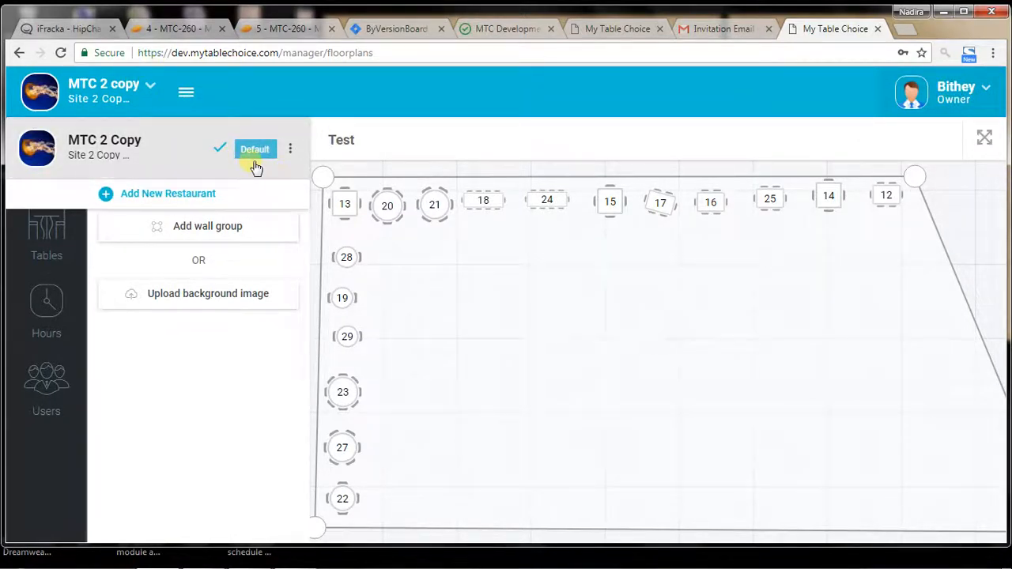
Step: Reload the second account's floor plans page and check its list of restaurants again
{"action": "right_click", "coordinate": [499, 134]}
{"action": "left_click", "coordinate": [554, 177]}
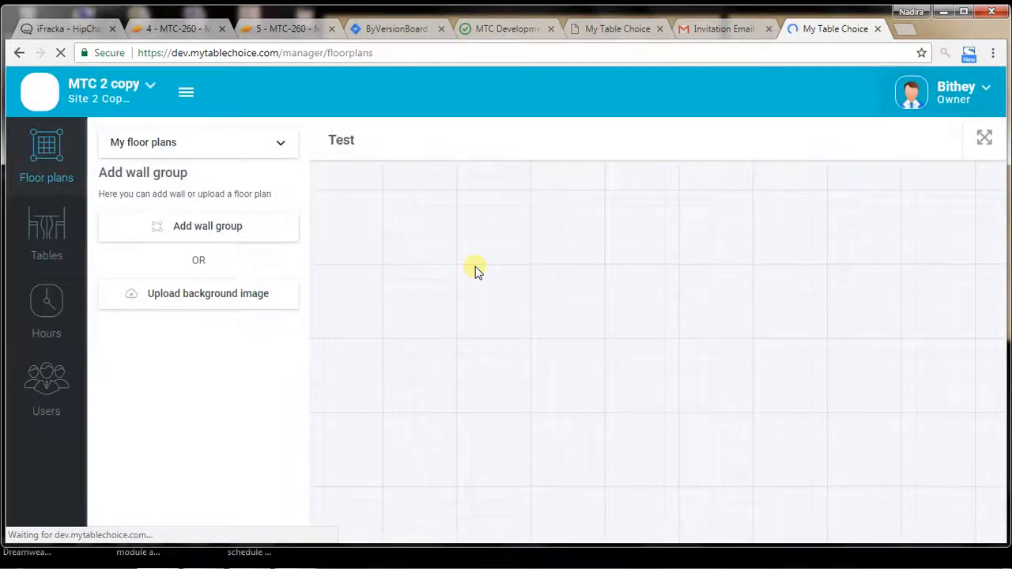
{"action": "left_click", "coordinate": [149, 84]}
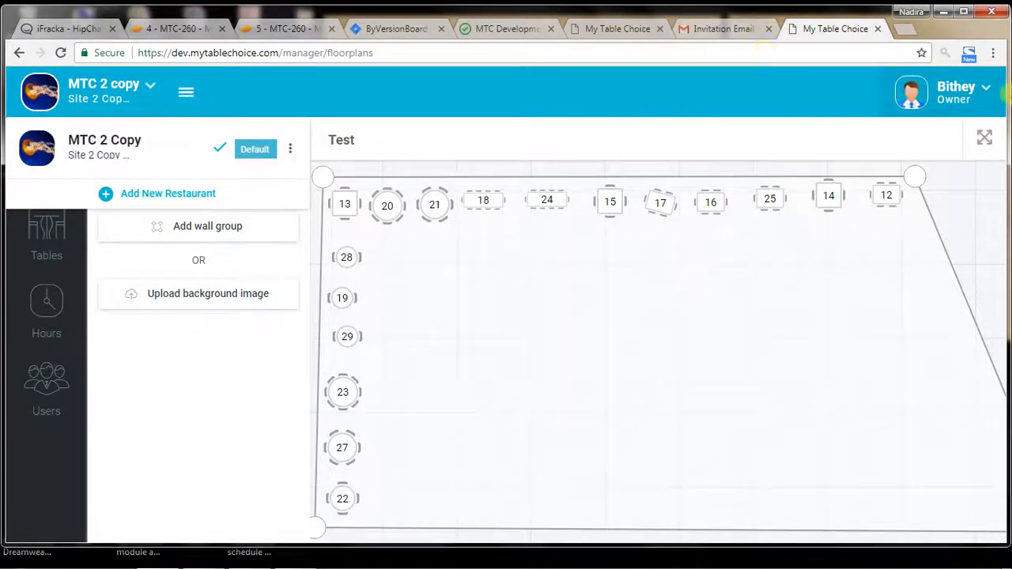
Step: Switch the second account's role to Host for MTC 2 Copy and check its list of restaurants
{"action": "left_click", "coordinate": [980, 109]}
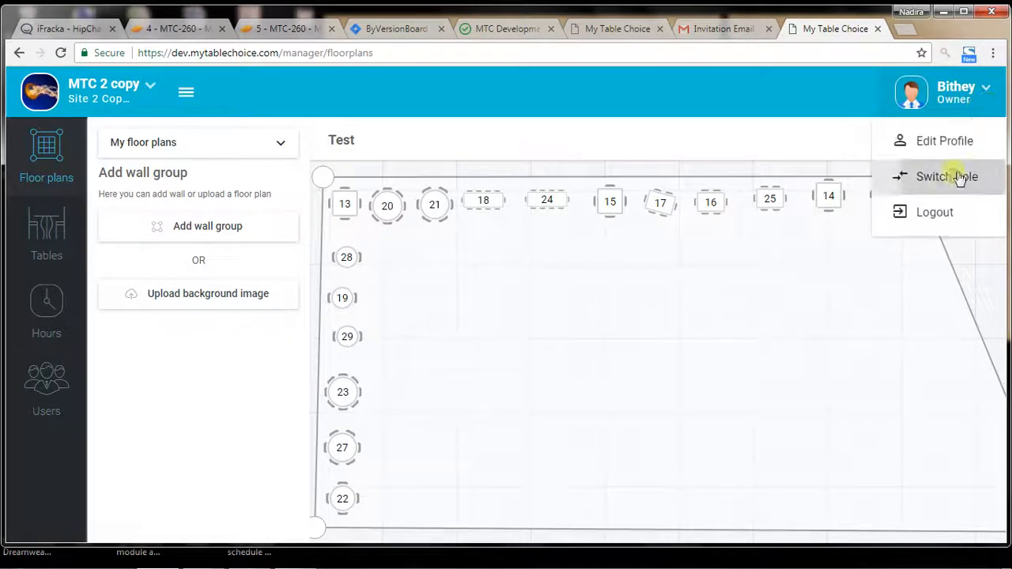
{"action": "left_click", "coordinate": [959, 174]}
{"action": "left_click", "coordinate": [405, 296]}
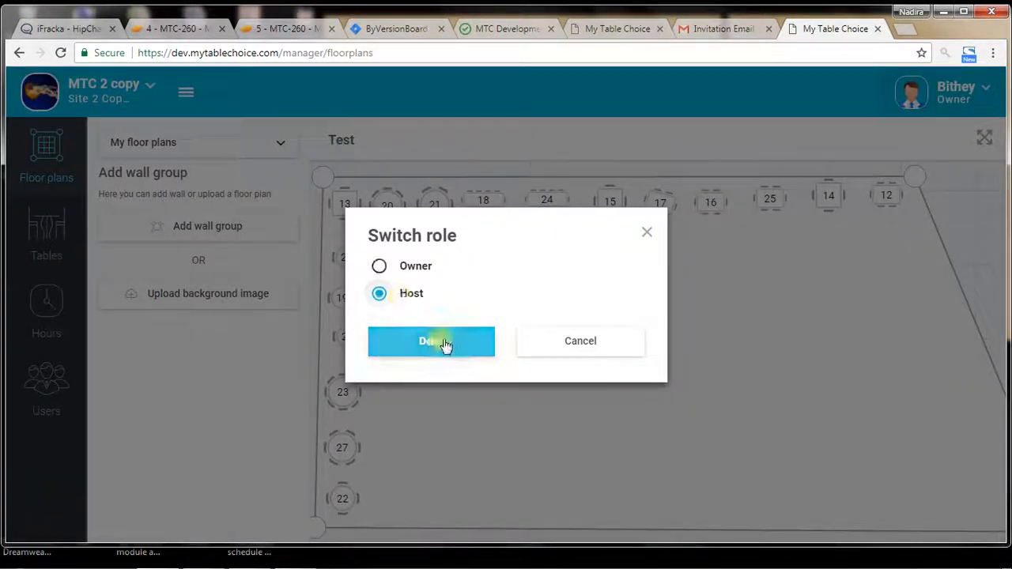
{"action": "left_click", "coordinate": [441, 343]}
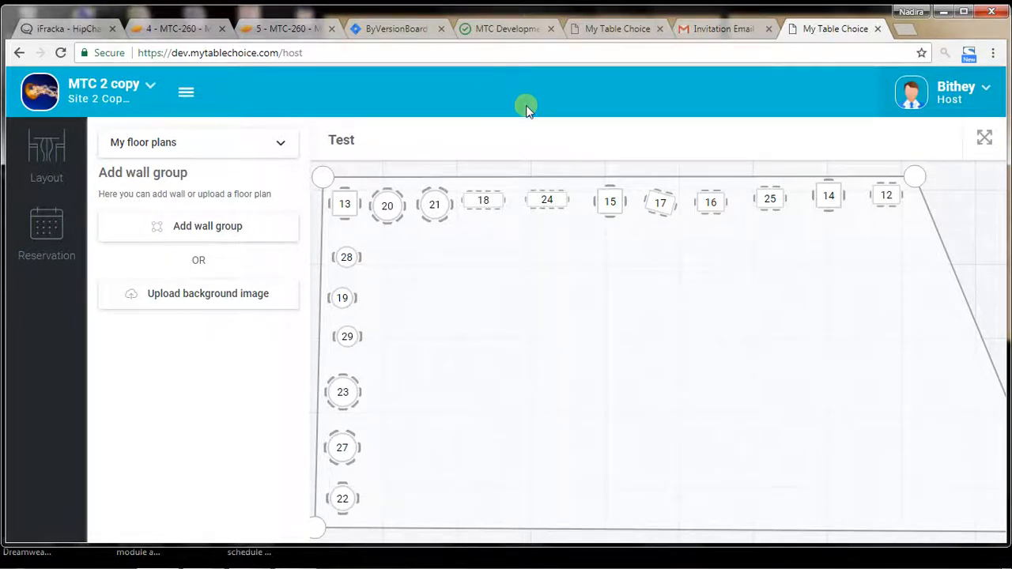
{"action": "left_click", "coordinate": [143, 90]}
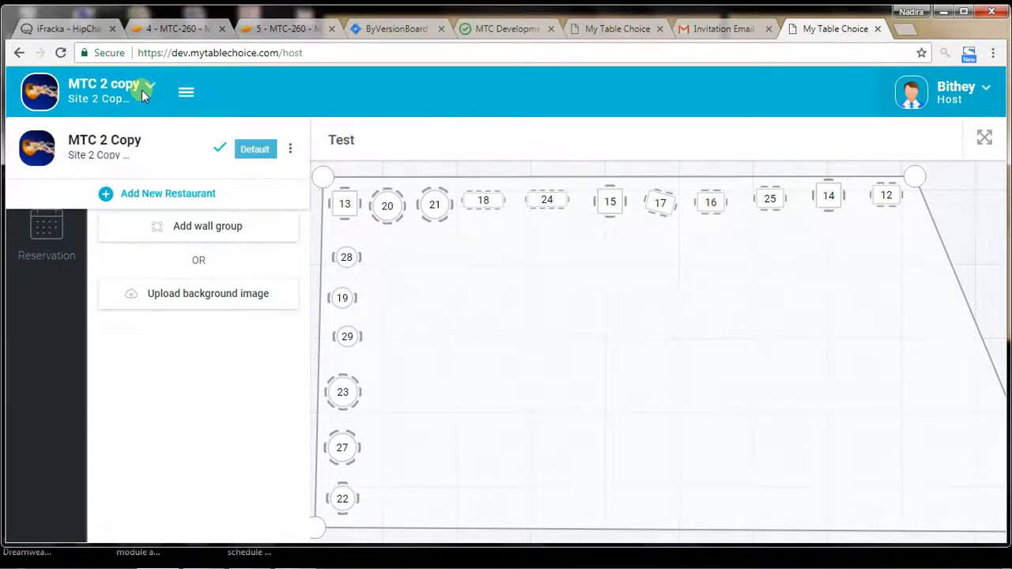
{"action": "left_click", "coordinate": [142, 90]}
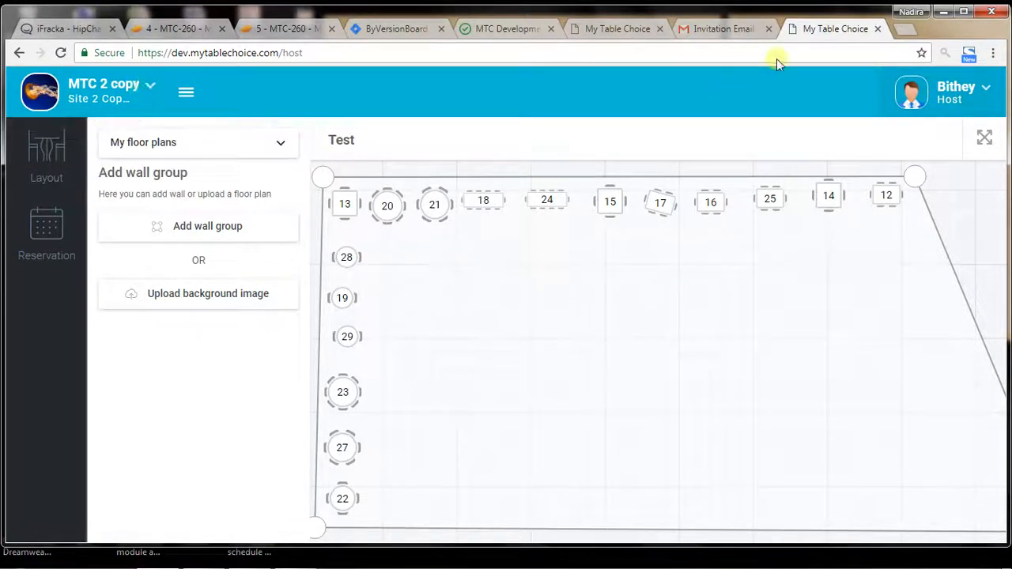
Step: In Gmail, show the new MyTablechoice message in the Invitation Email conversation and follow its link to the new restaurant
{"action": "left_click", "coordinate": [704, 29]}
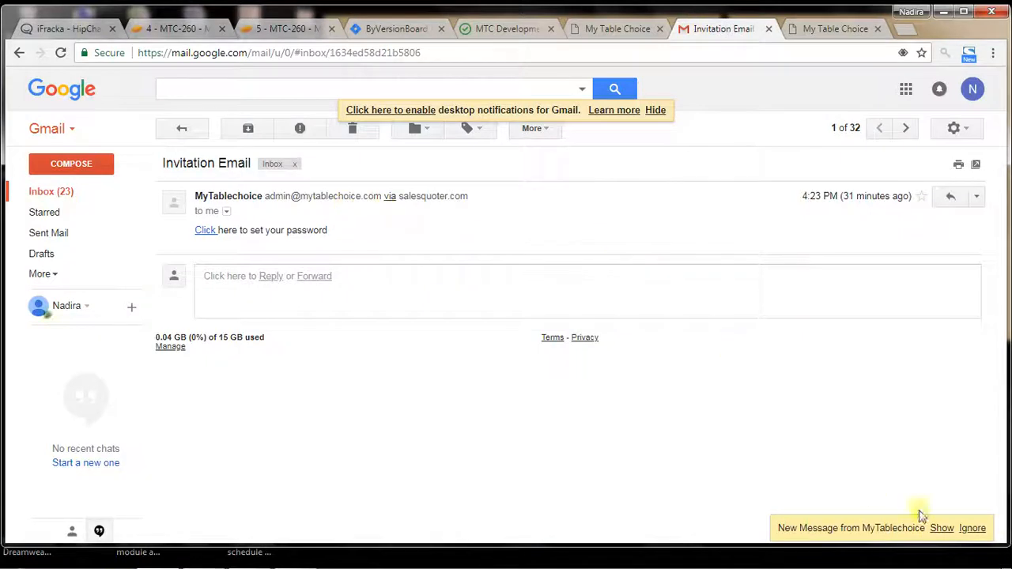
{"action": "left_click", "coordinate": [941, 527]}
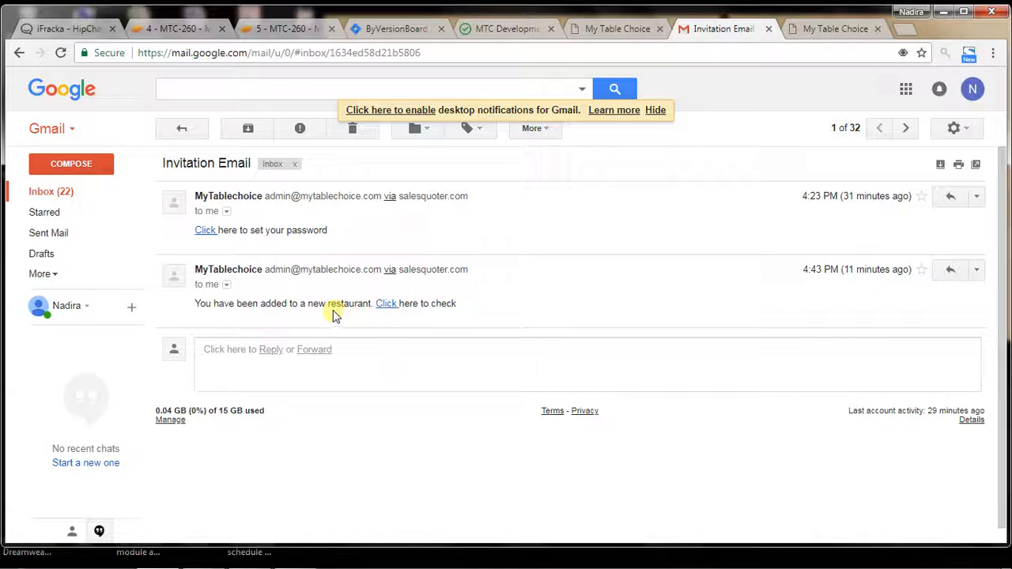
{"action": "left_click", "coordinate": [387, 307]}
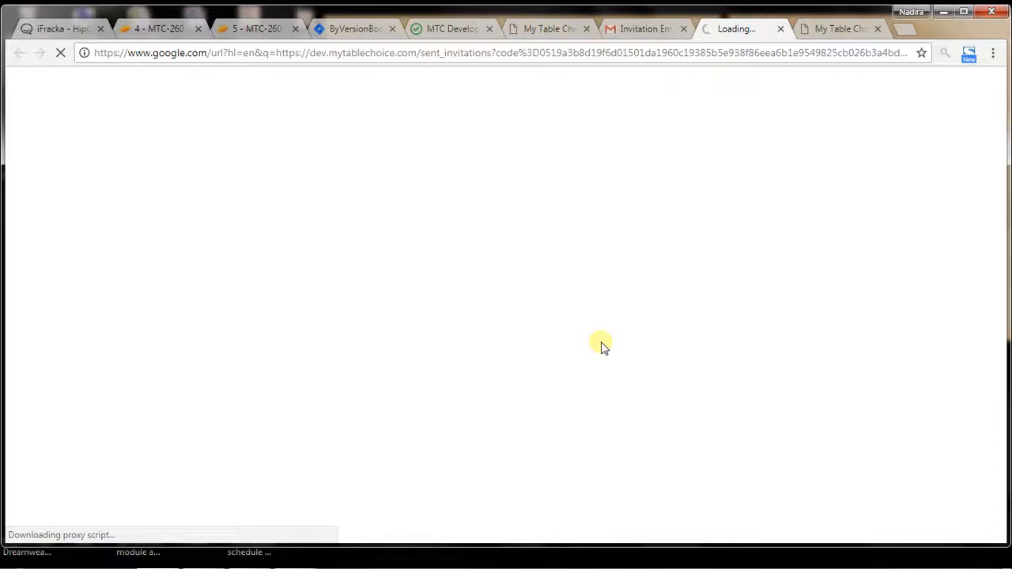
Step: Check the profile menu in the Host tab and accept the KFC restaurant invitation as owner in the invitation tab
{"action": "left_click", "coordinate": [834, 31]}
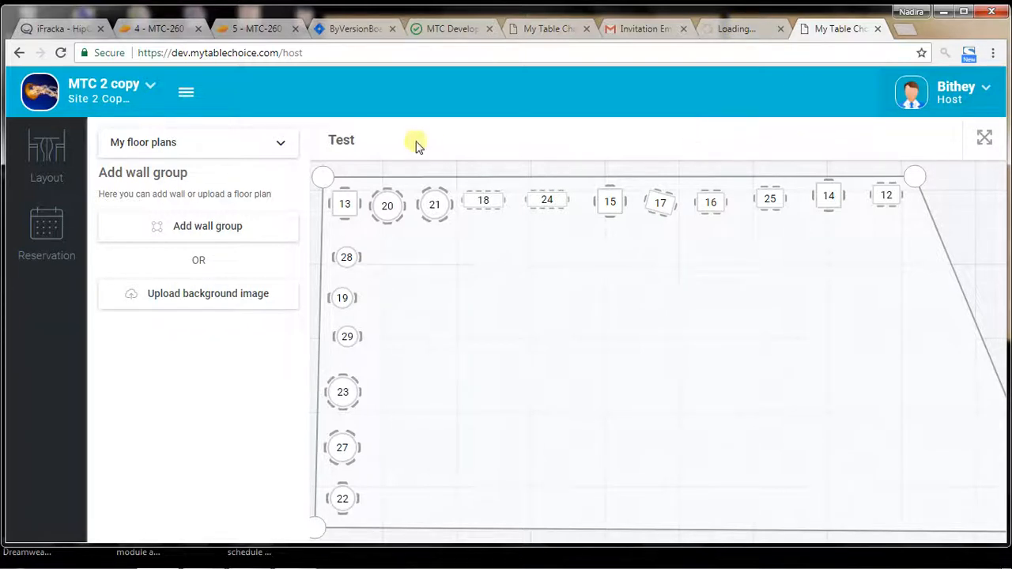
{"action": "left_click", "coordinate": [978, 91]}
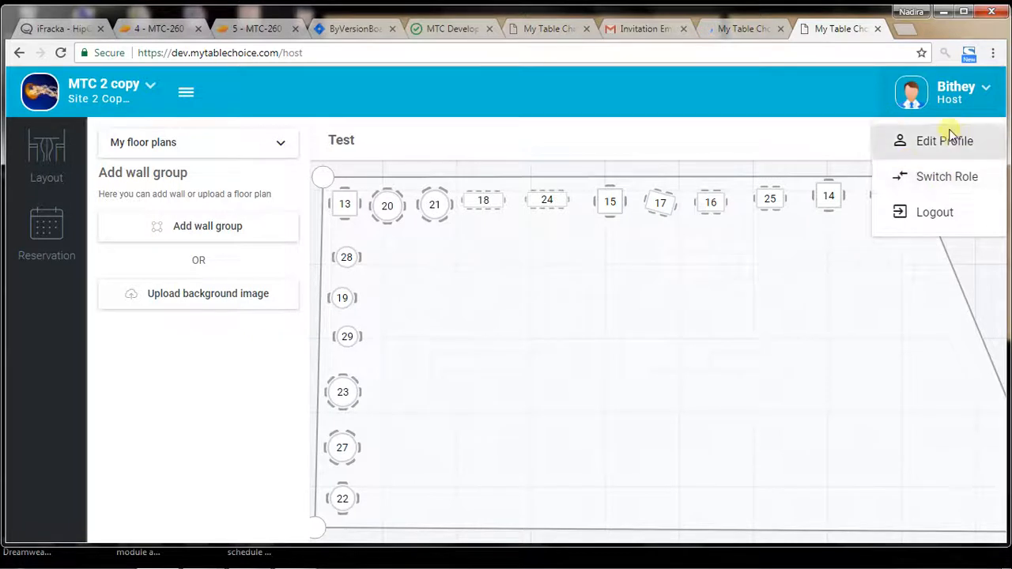
{"action": "left_click", "coordinate": [714, 34]}
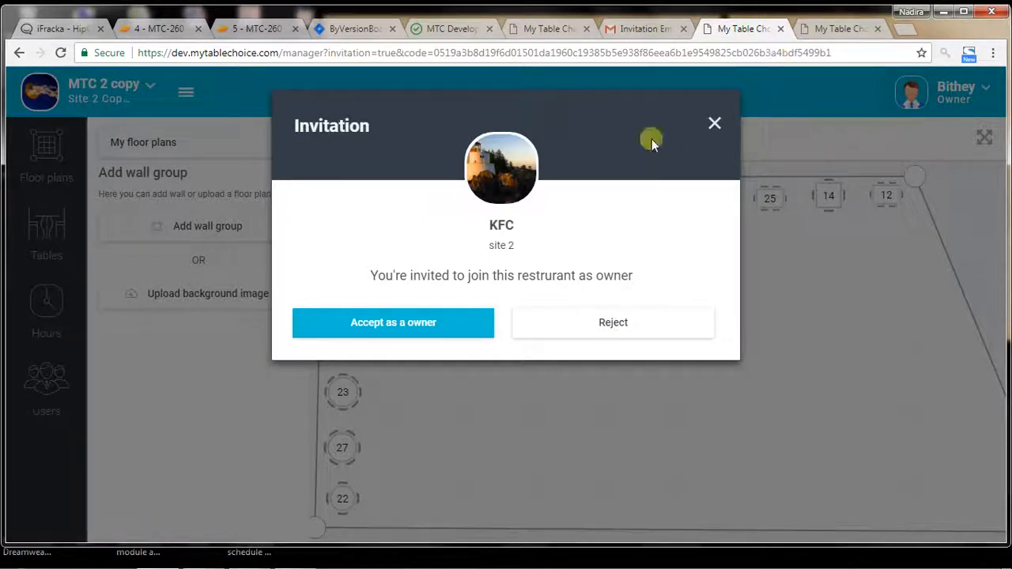
{"action": "left_click", "coordinate": [400, 331]}
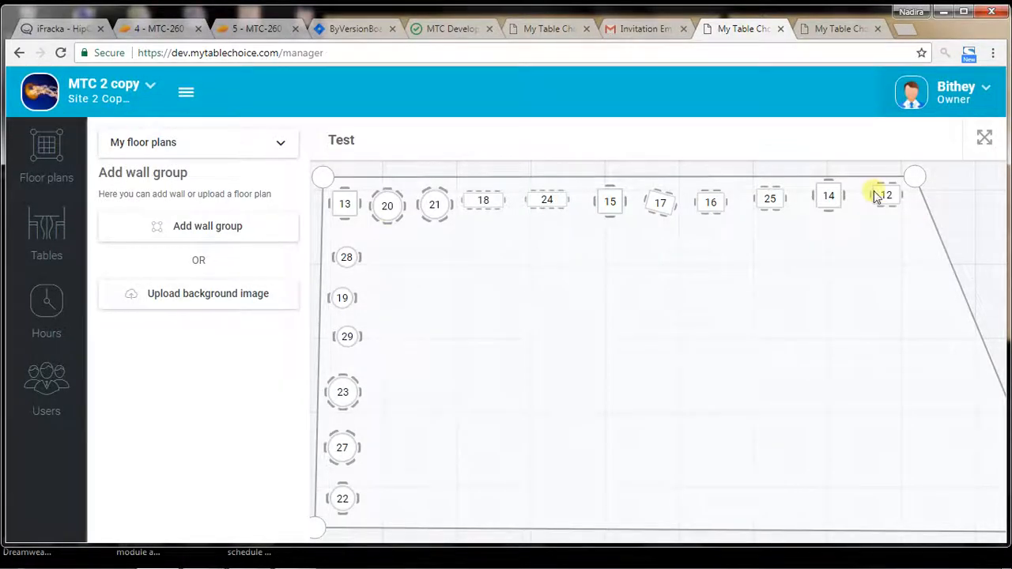
Step: Review the roles offered to the second account for MTC 2 Copy, keeping Owner
{"action": "left_click", "coordinate": [953, 93]}
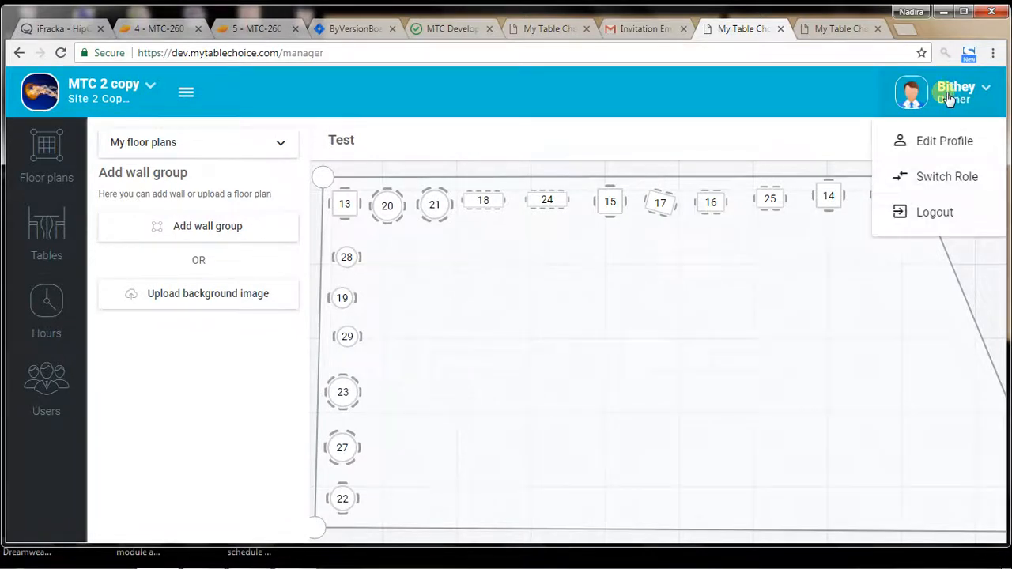
{"action": "left_click", "coordinate": [941, 179]}
{"action": "left_click", "coordinate": [571, 344]}
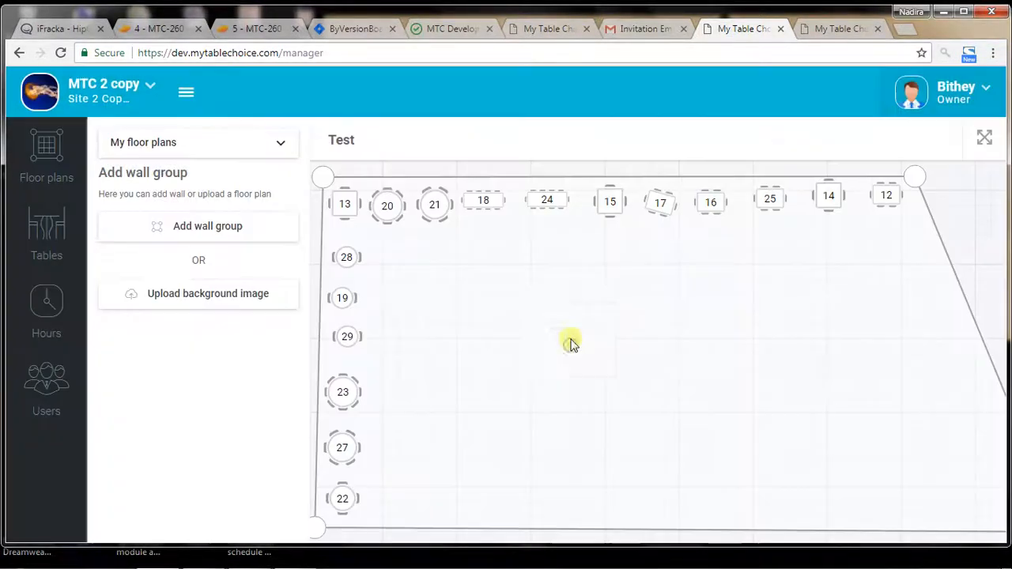
Step: Reload the manager page and review the restaurants available to the second account
{"action": "right_click", "coordinate": [560, 301]}
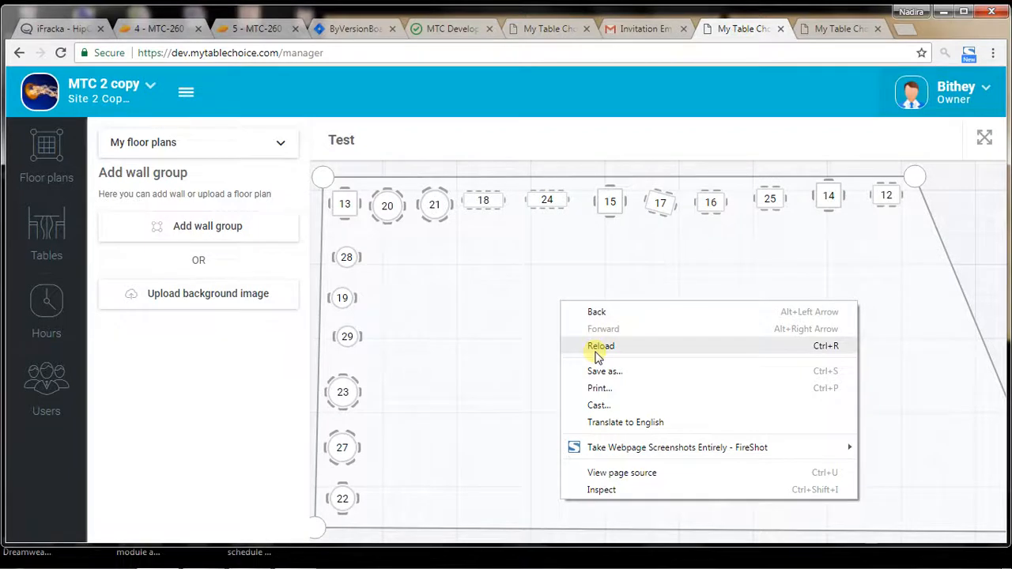
{"action": "left_click", "coordinate": [597, 348]}
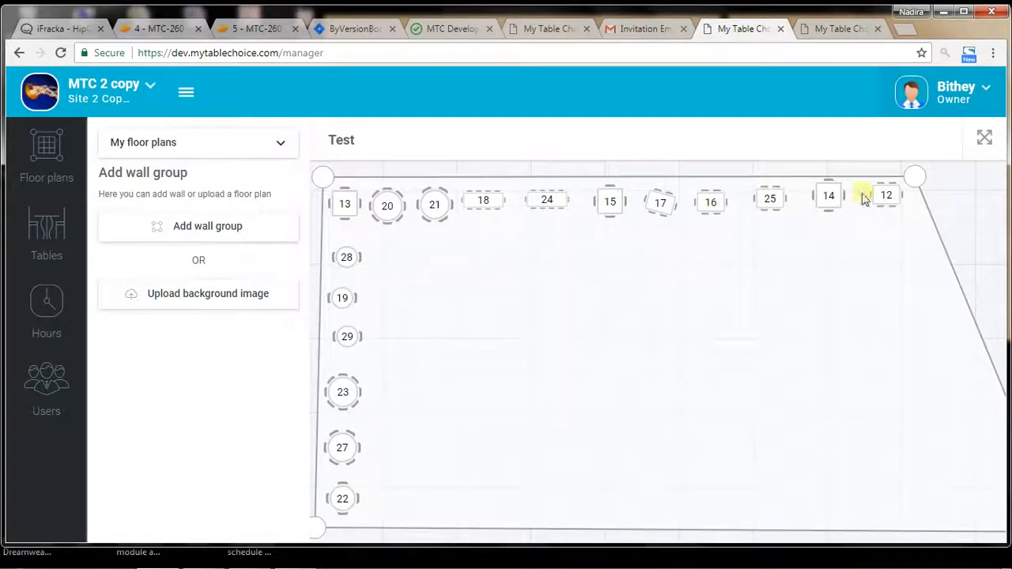
{"action": "left_click", "coordinate": [149, 95]}
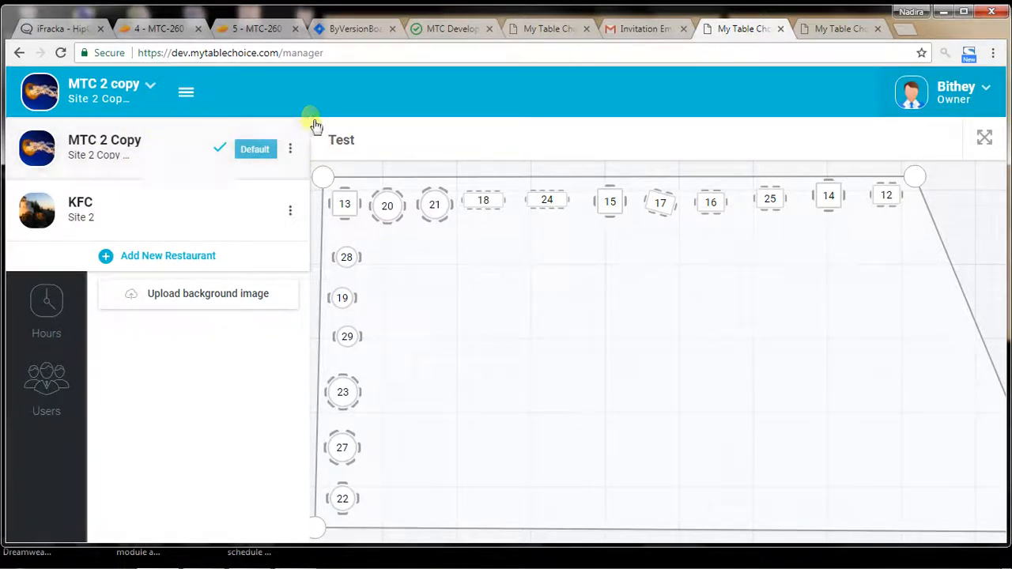
Step: Review the management options offered for MTC 2 Copy and KFC in the restaurant list
{"action": "left_click", "coordinate": [296, 148]}
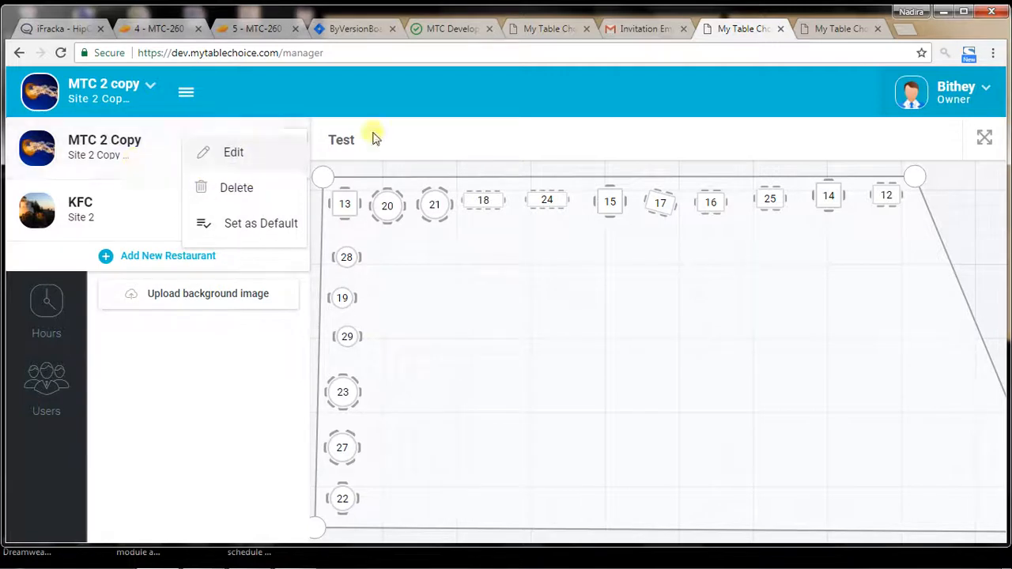
{"action": "left_click", "coordinate": [432, 134]}
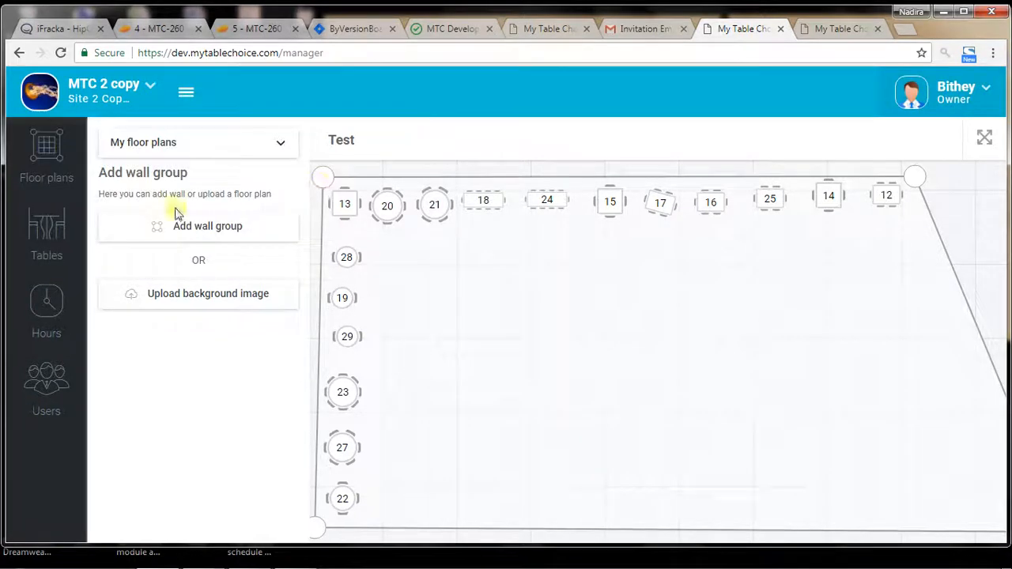
{"action": "left_click", "coordinate": [153, 108]}
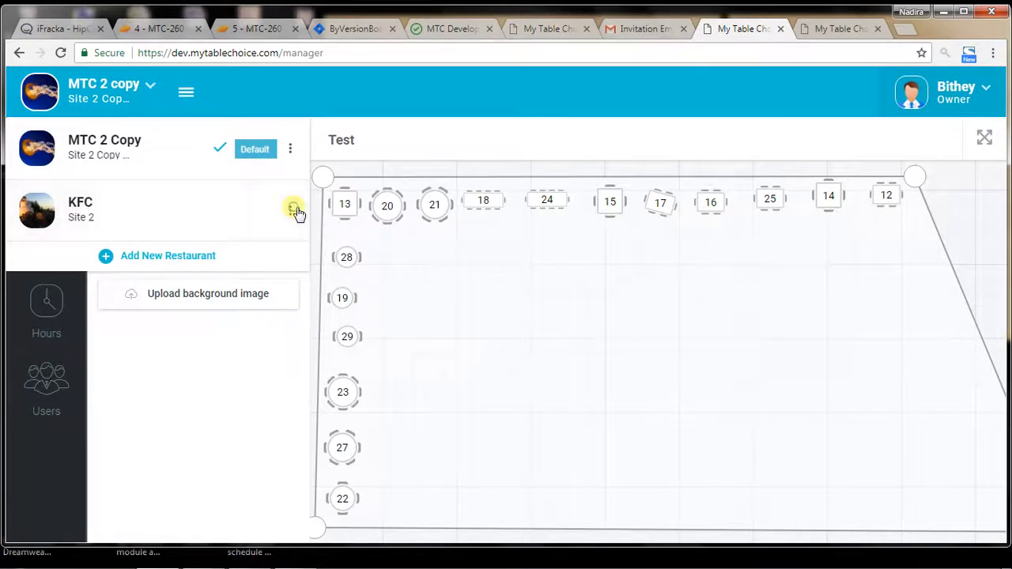
{"action": "left_click", "coordinate": [294, 210]}
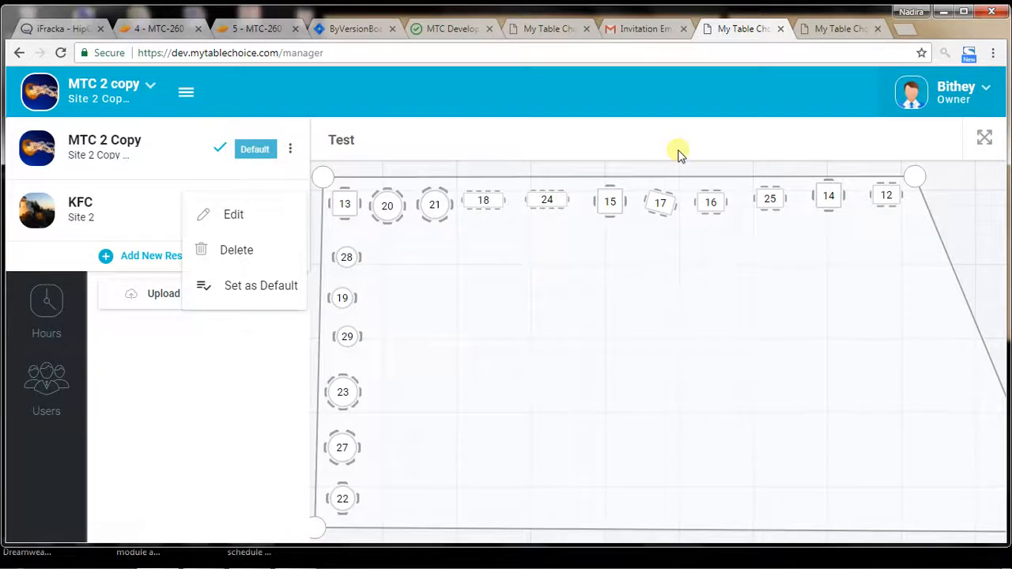
Step: Switch the second account's role from Owner to Host and review the restaurants available in that role
{"action": "left_click", "coordinate": [957, 88]}
{"action": "left_click", "coordinate": [957, 89]}
{"action": "left_click", "coordinate": [939, 179]}
{"action": "left_click", "coordinate": [415, 293]}
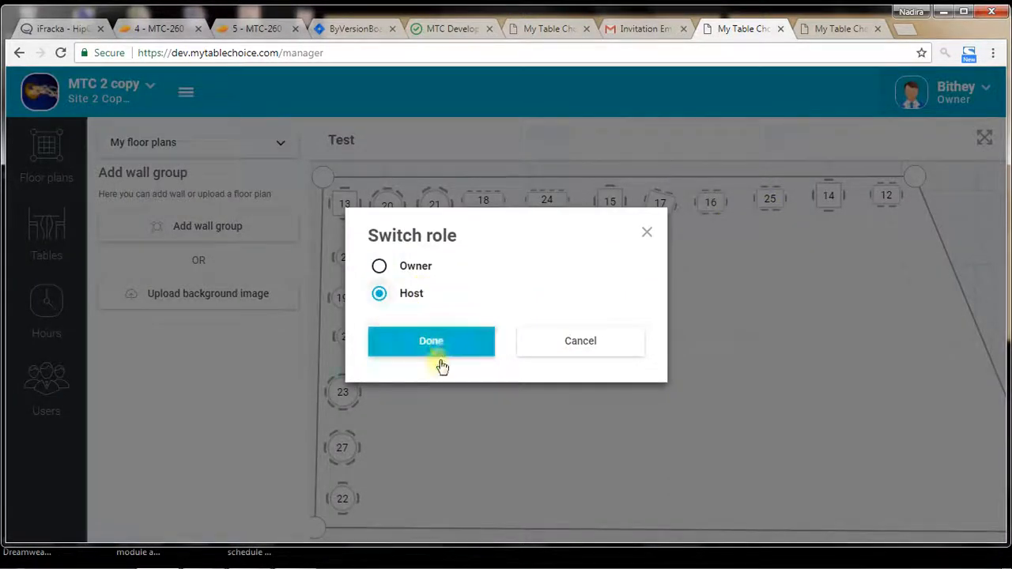
{"action": "left_click", "coordinate": [440, 362]}
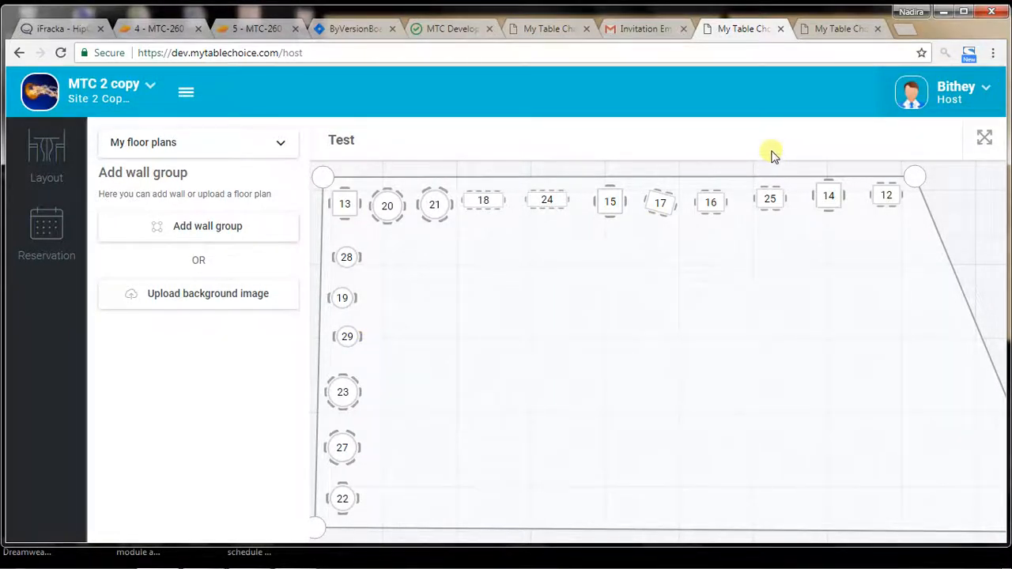
{"action": "left_click", "coordinate": [101, 90]}
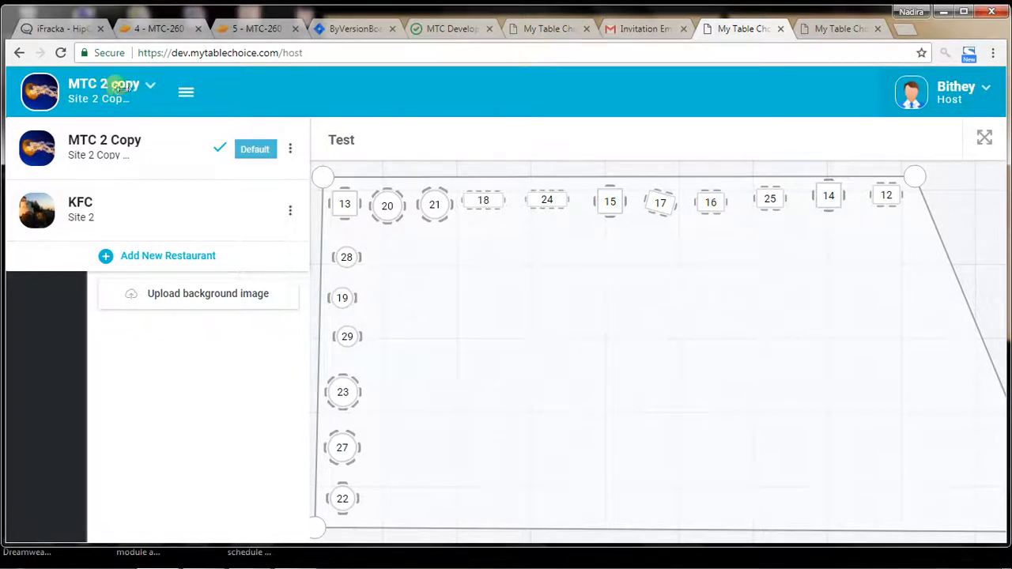
{"action": "left_click", "coordinate": [595, 130]}
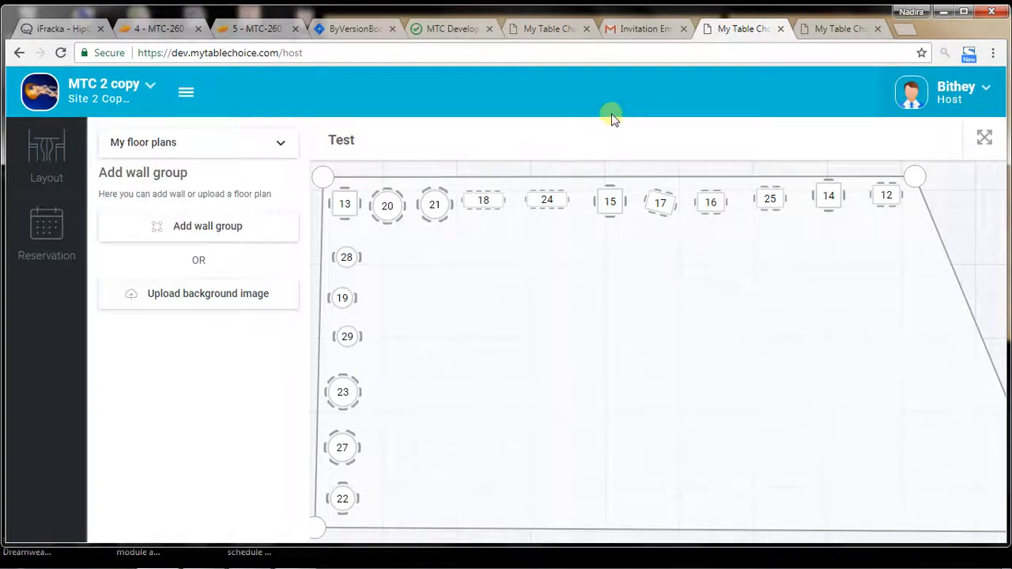
Step: Compare the open My Table Choice tabs of both accounts and close the duplicate tab of the second account
{"action": "left_click", "coordinate": [842, 30]}
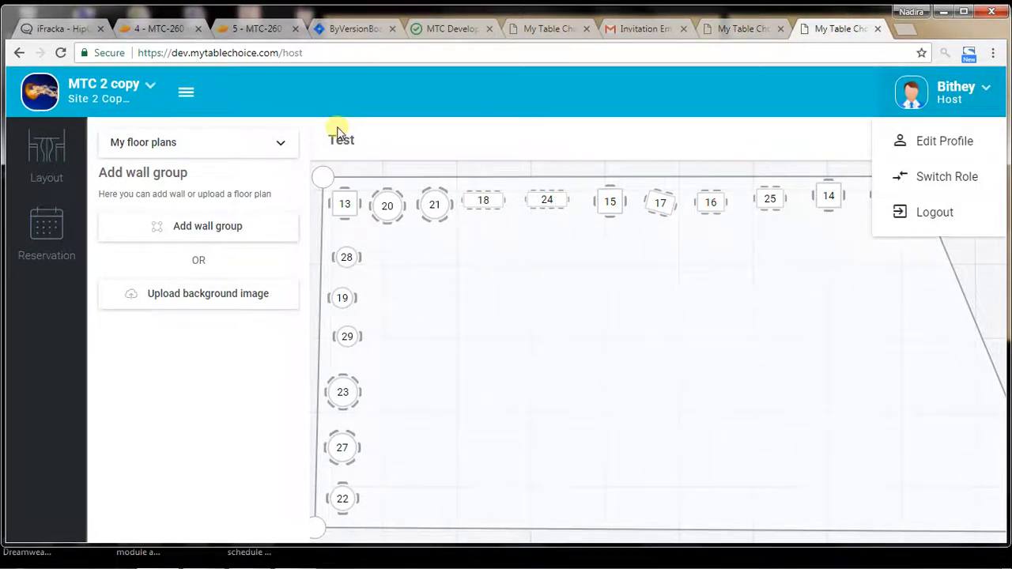
{"action": "left_click", "coordinate": [756, 30]}
{"action": "left_click", "coordinate": [842, 30]}
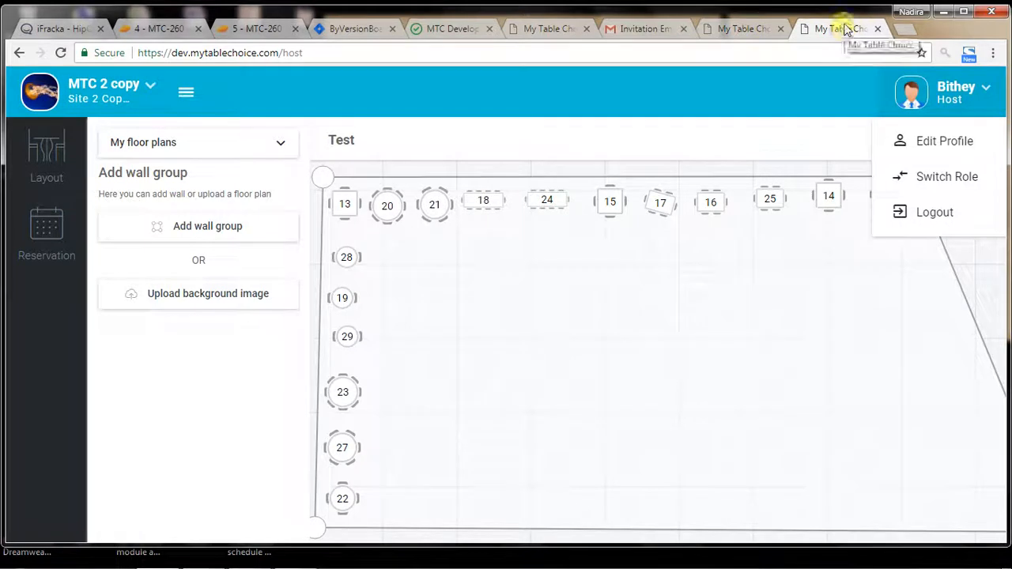
{"action": "left_click", "coordinate": [556, 30]}
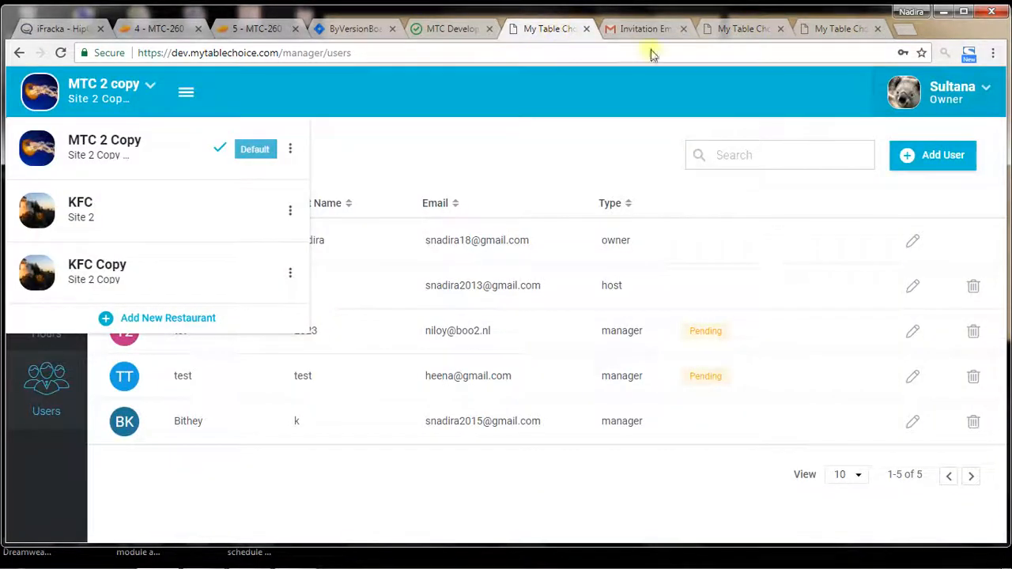
{"action": "left_click", "coordinate": [605, 147]}
{"action": "left_click", "coordinate": [743, 31]}
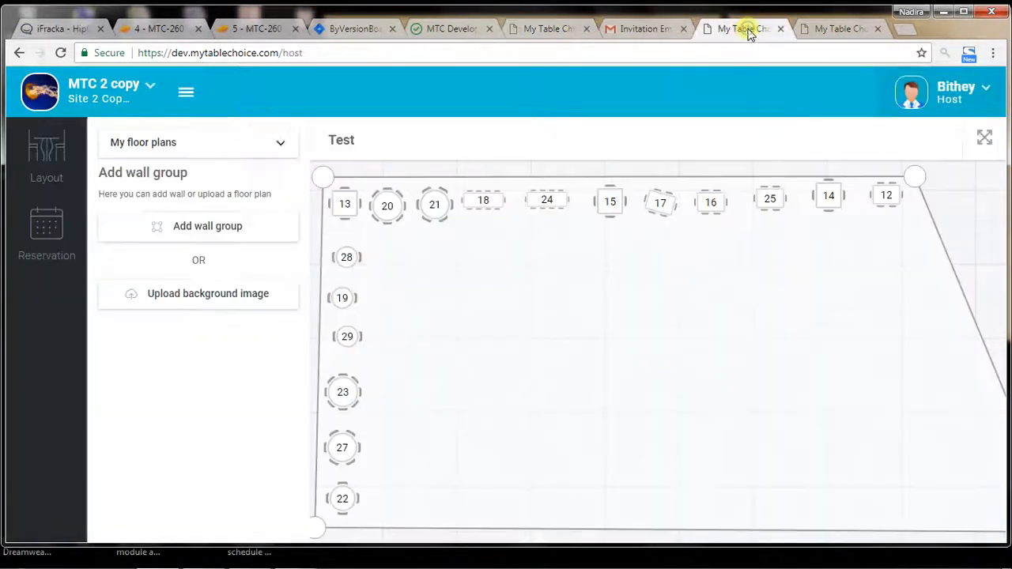
{"action": "left_click", "coordinate": [842, 29]}
{"action": "left_click", "coordinate": [878, 29]}
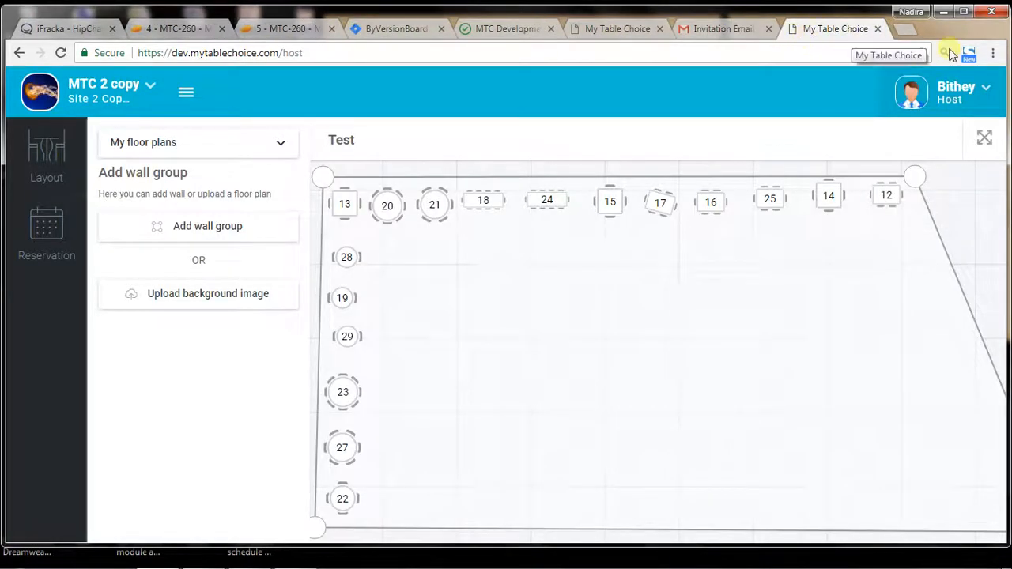
Step: Make KFC Copy the active restaurant in the first account's Users page
{"action": "left_click", "coordinate": [616, 32]}
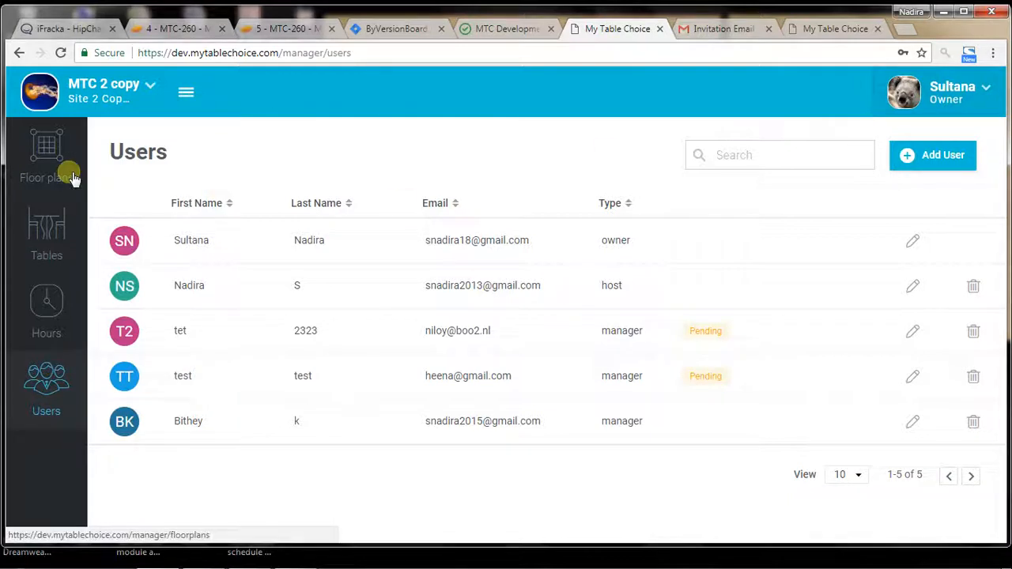
{"action": "left_click", "coordinate": [89, 111]}
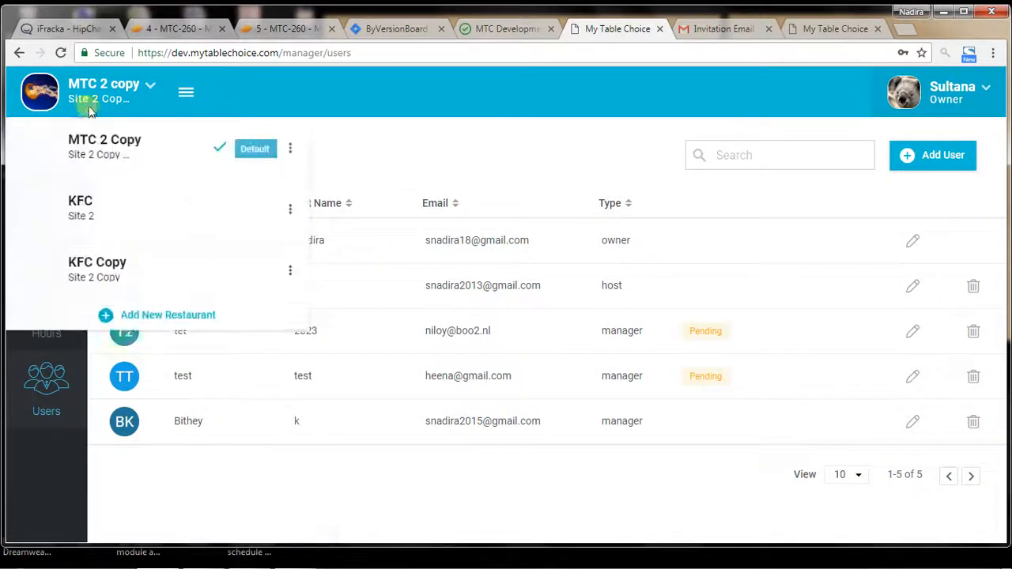
{"action": "left_click", "coordinate": [129, 286]}
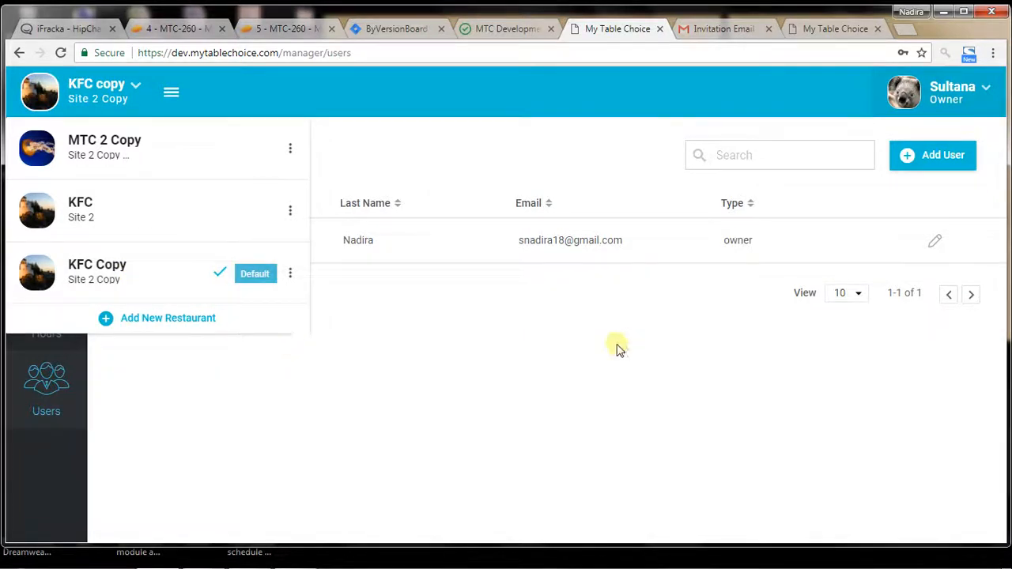
{"action": "left_click", "coordinate": [616, 346]}
Step: Try to add a Host user to KFC Copy with placeholder first and last names, an existing account's email and a phone number
{"action": "left_click", "coordinate": [952, 167]}
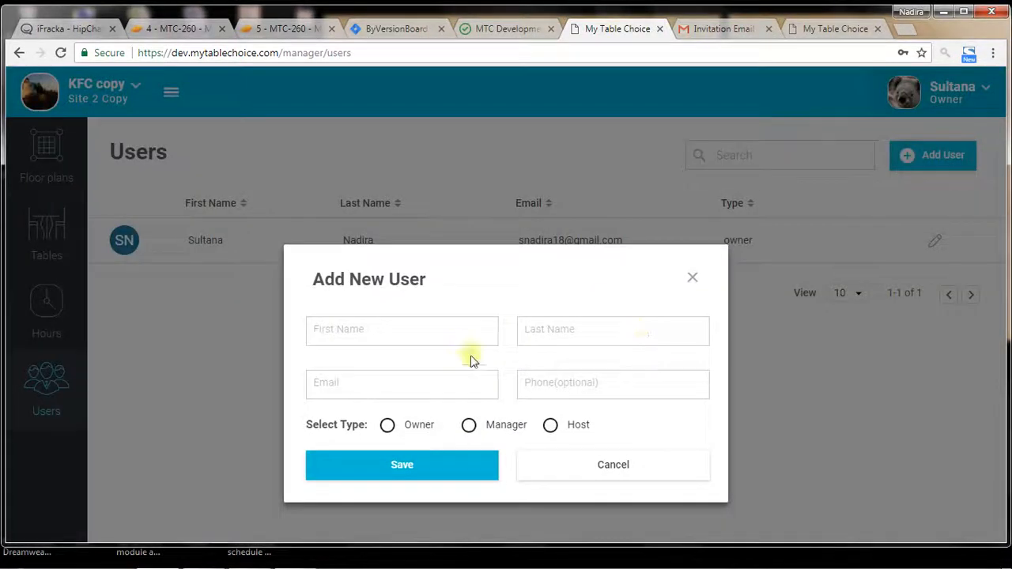
{"action": "left_click", "coordinate": [448, 344]}
{"action": "type", "text": "knkjbkjb"}
{"action": "key", "text": "Tab"}
{"action": "key", "text": "Tab"}
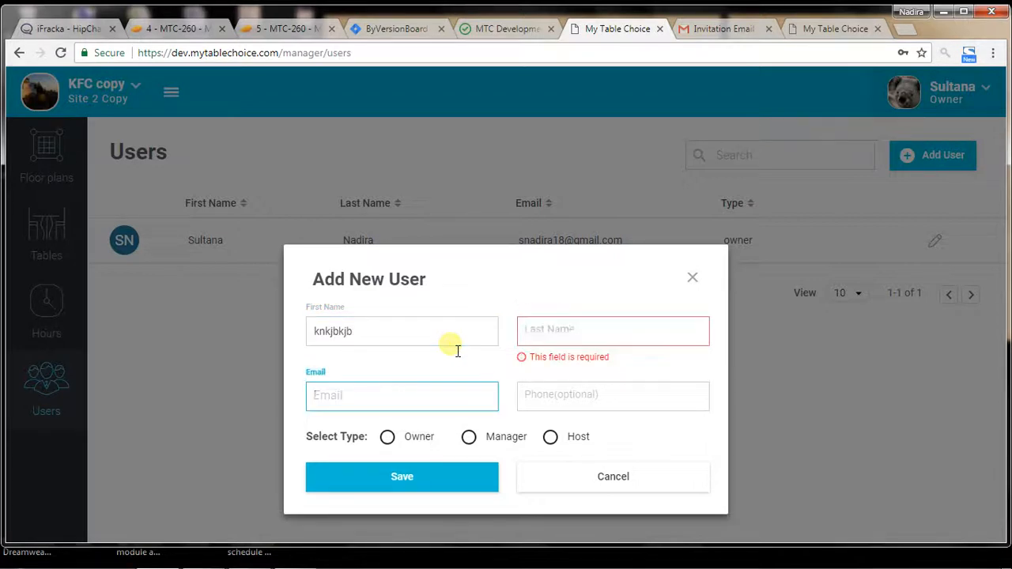
{"action": "left_click", "coordinate": [529, 330]}
{"action": "type", "text": "df"}
{"action": "left_click", "coordinate": [485, 385]}
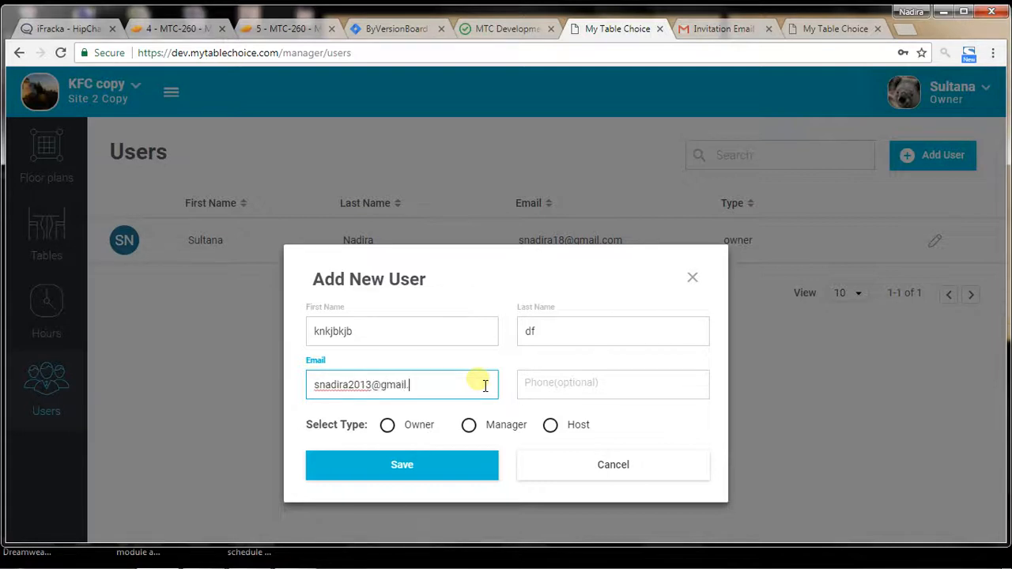
{"action": "key", "text": "Tab"}
{"action": "type", "text": "9868768"}
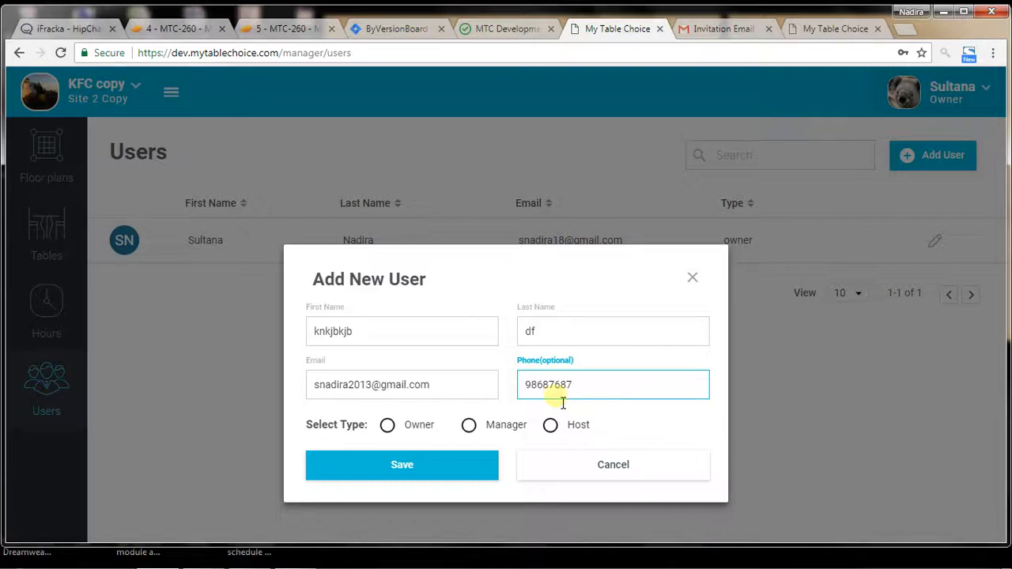
{"action": "left_click", "coordinate": [554, 426]}
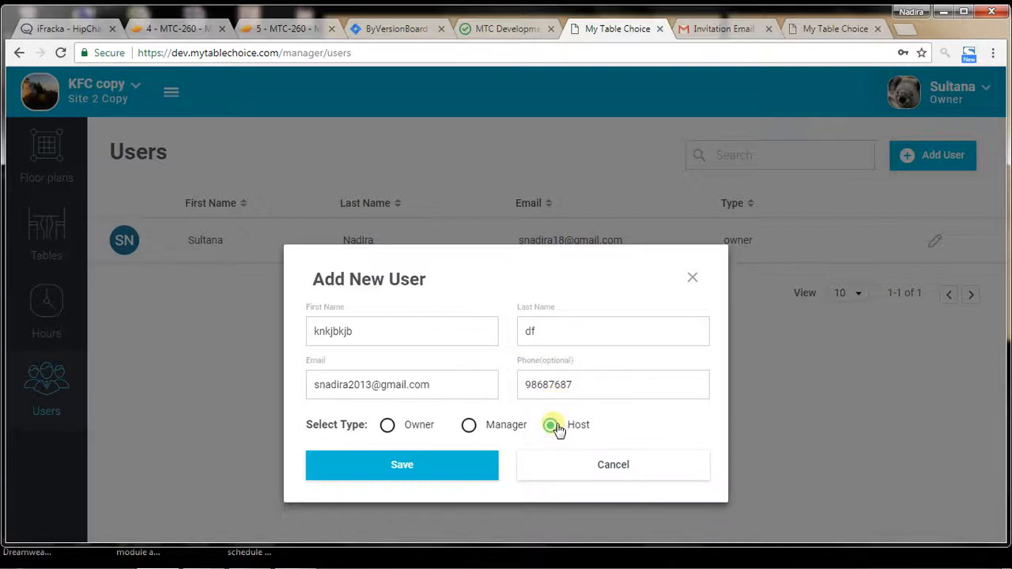
{"action": "left_click", "coordinate": [449, 465]}
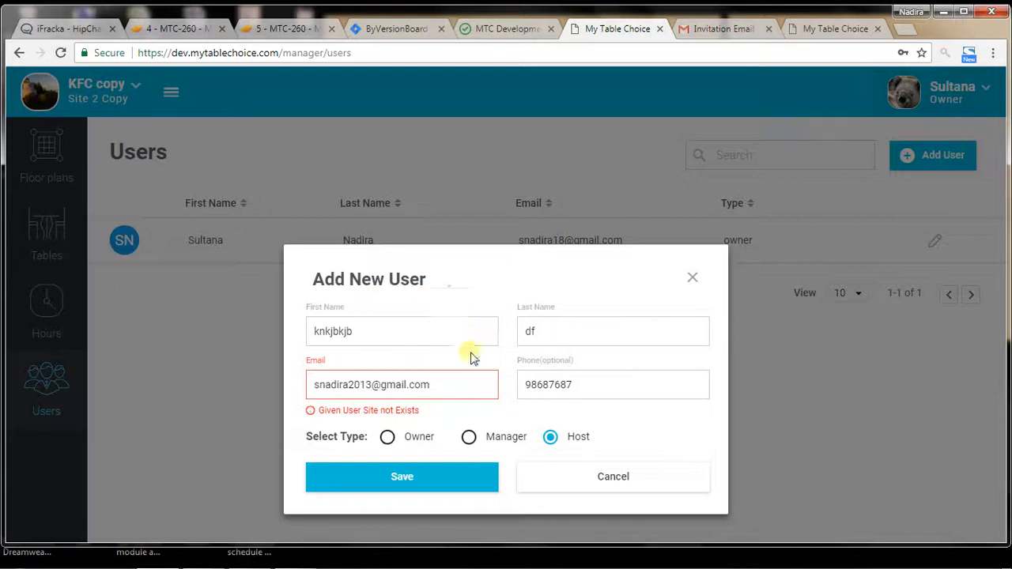
Step: Log the second account out of the Host page and close its tab
{"action": "left_click", "coordinate": [819, 28]}
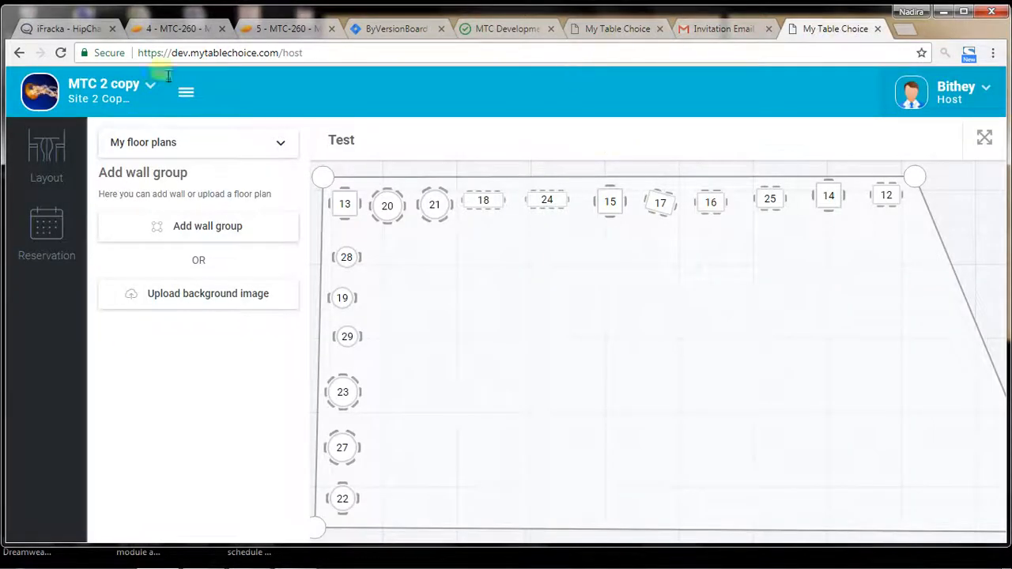
{"action": "left_click", "coordinate": [626, 30]}
{"action": "left_click", "coordinate": [819, 30]}
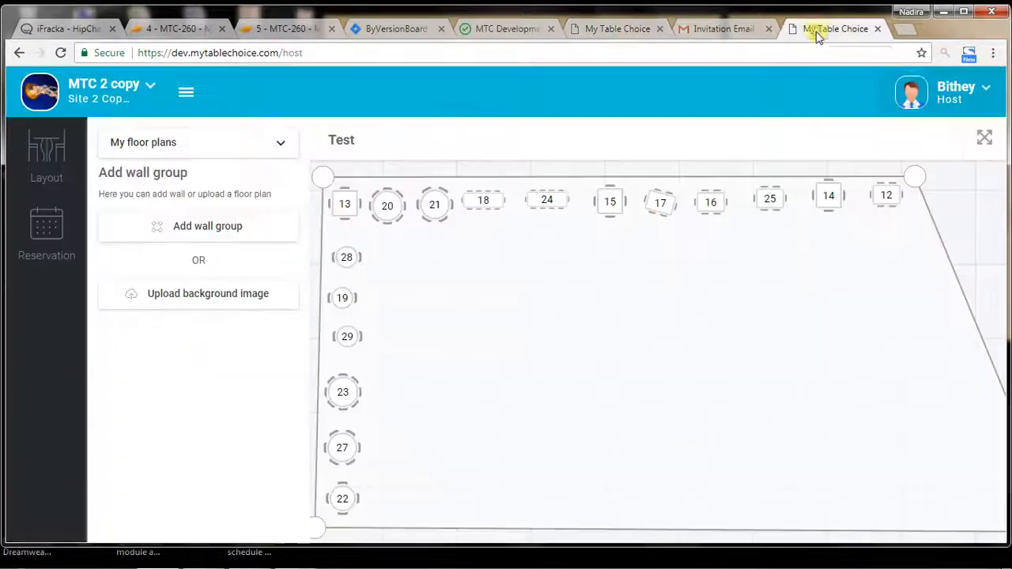
{"action": "left_click", "coordinate": [974, 94]}
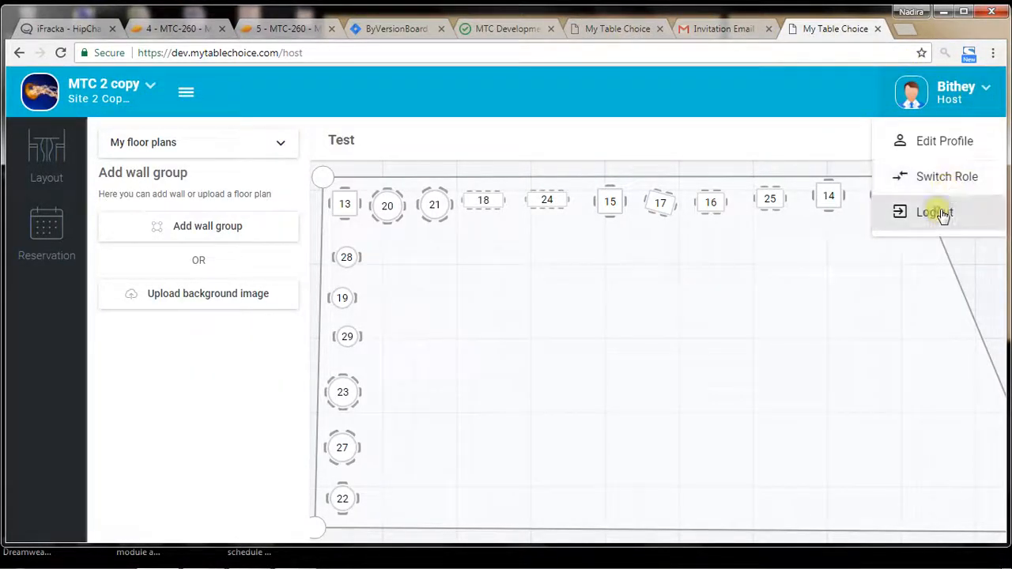
{"action": "left_click", "coordinate": [933, 212]}
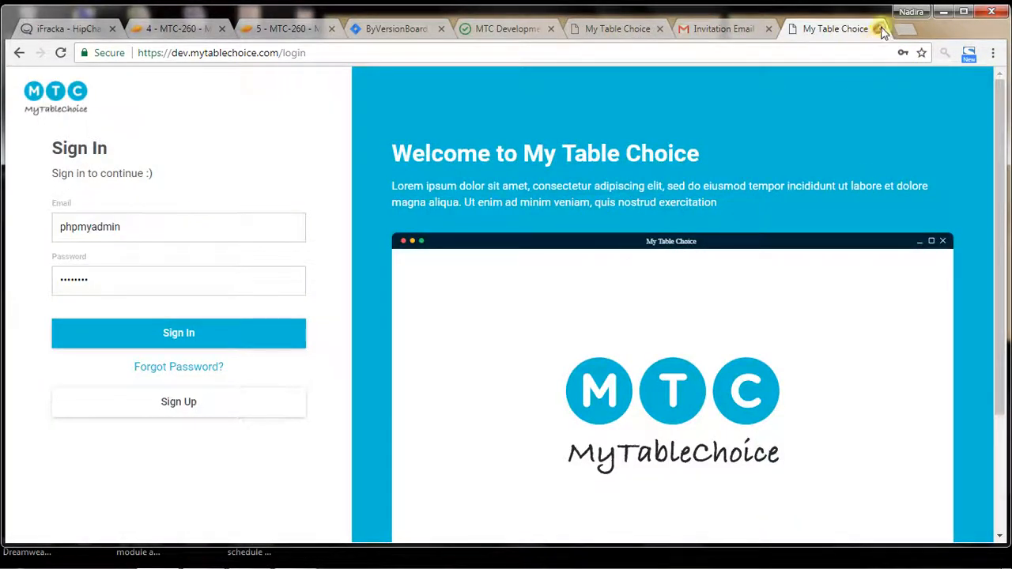
{"action": "left_click", "coordinate": [879, 29]}
Step: Cancel the new user form in the first account's tab and reload the page
{"action": "left_click", "coordinate": [688, 29]}
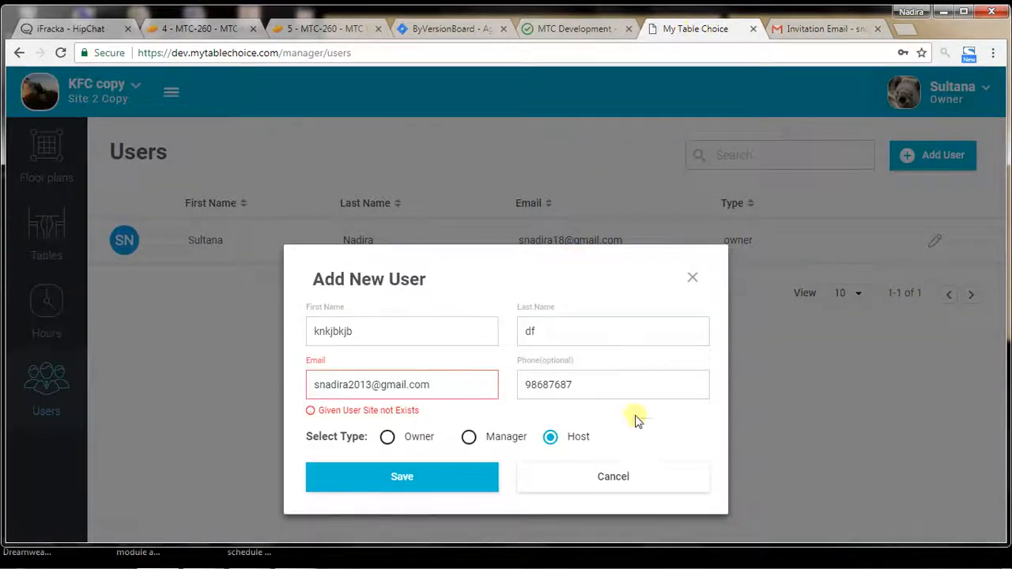
{"action": "left_click", "coordinate": [620, 484]}
{"action": "right_click", "coordinate": [605, 356]}
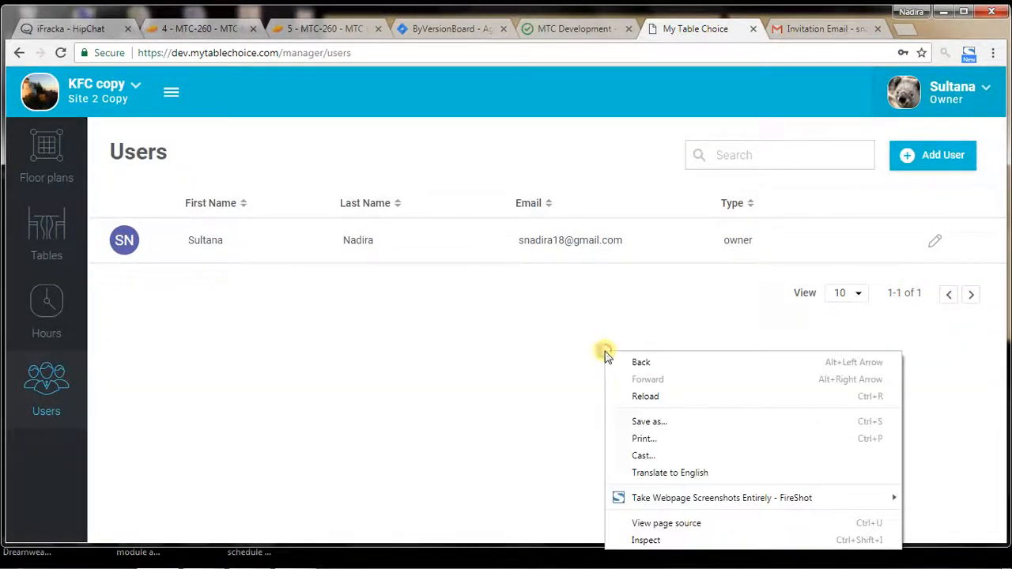
{"action": "left_click", "coordinate": [629, 395]}
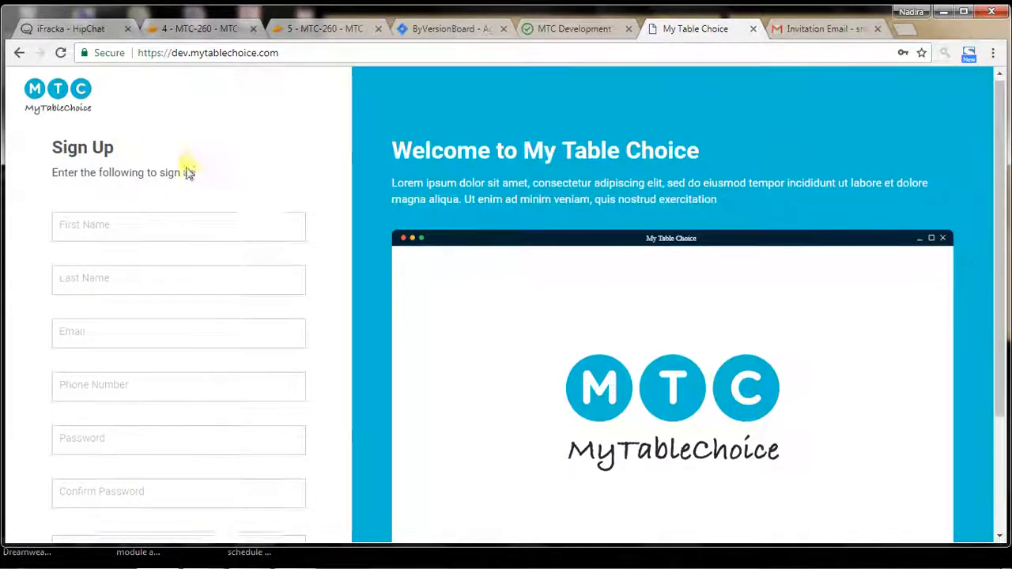
Step: Go to the sign-in page and sign in with the owner account's email and password
{"action": "scroll", "coordinate": [191, 172], "scroll_direction": "down", "scroll_amount": 2}
{"action": "left_click", "coordinate": [247, 474]}
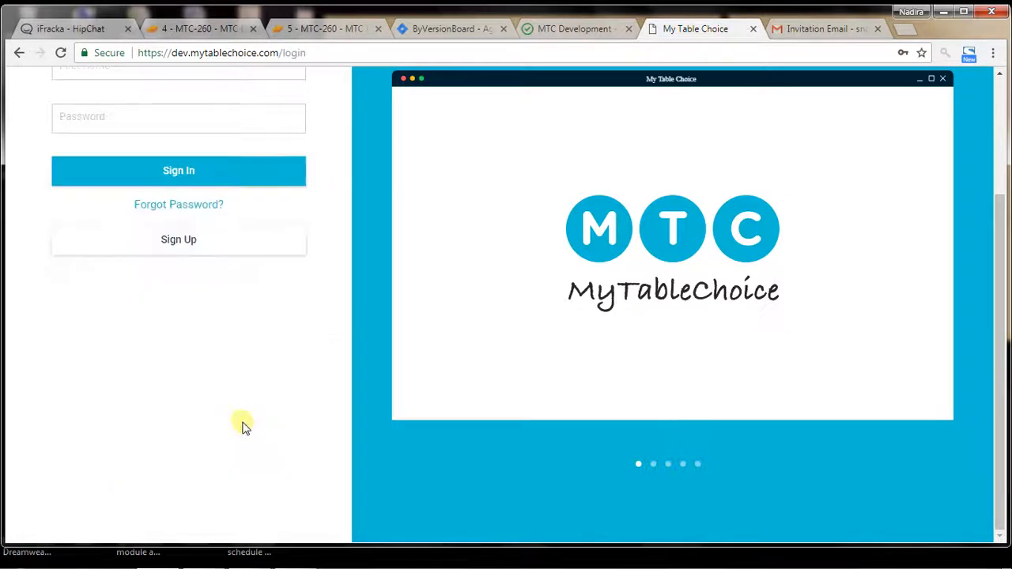
{"action": "scroll", "coordinate": [245, 411], "scroll_direction": "up", "scroll_amount": 2}
{"action": "double_click", "coordinate": [158, 226]}
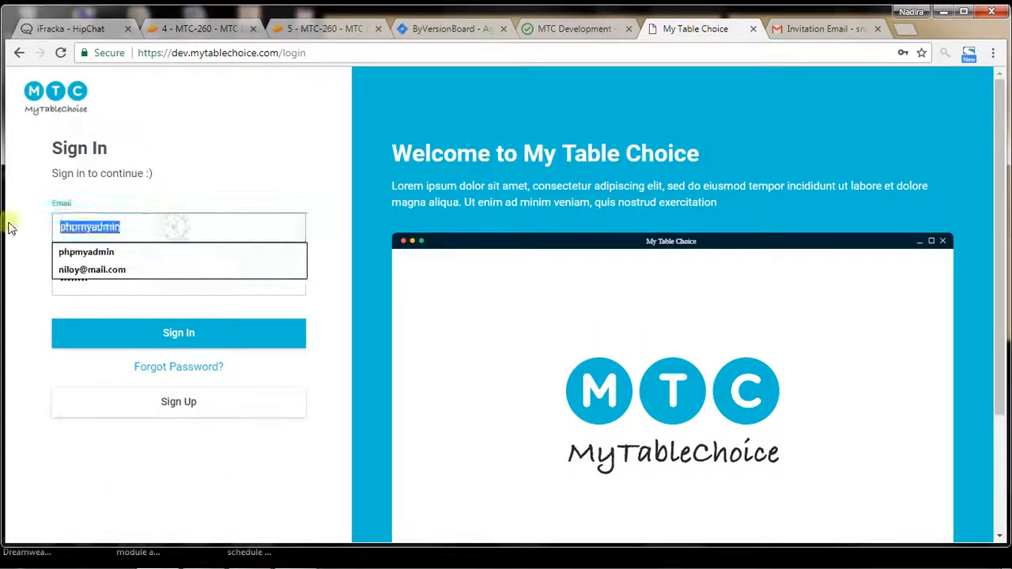
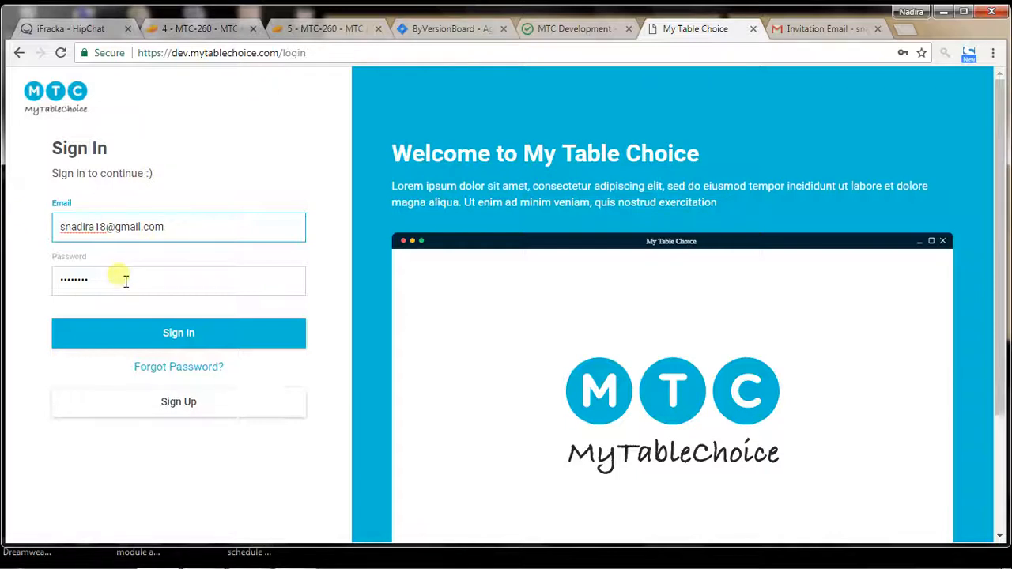
{"action": "key", "text": "Tab"}
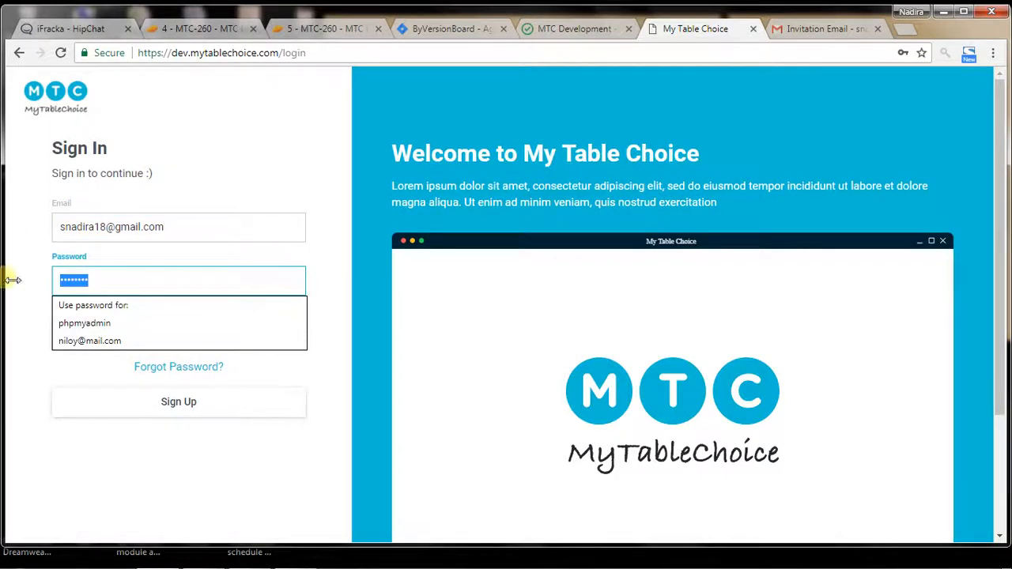
{"action": "type", "text": "16"}
{"action": "left_click", "coordinate": [218, 334]}
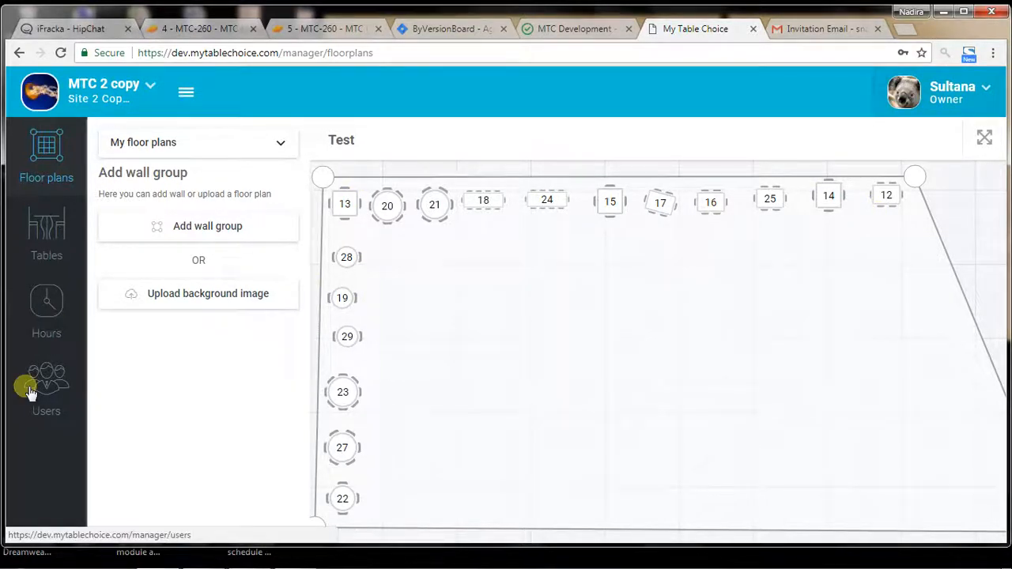
Step: Switch the signed-in owner from MTC 2 Copy to the KFC Copy restaurant and reopen the restaurant list
{"action": "left_click", "coordinate": [93, 98]}
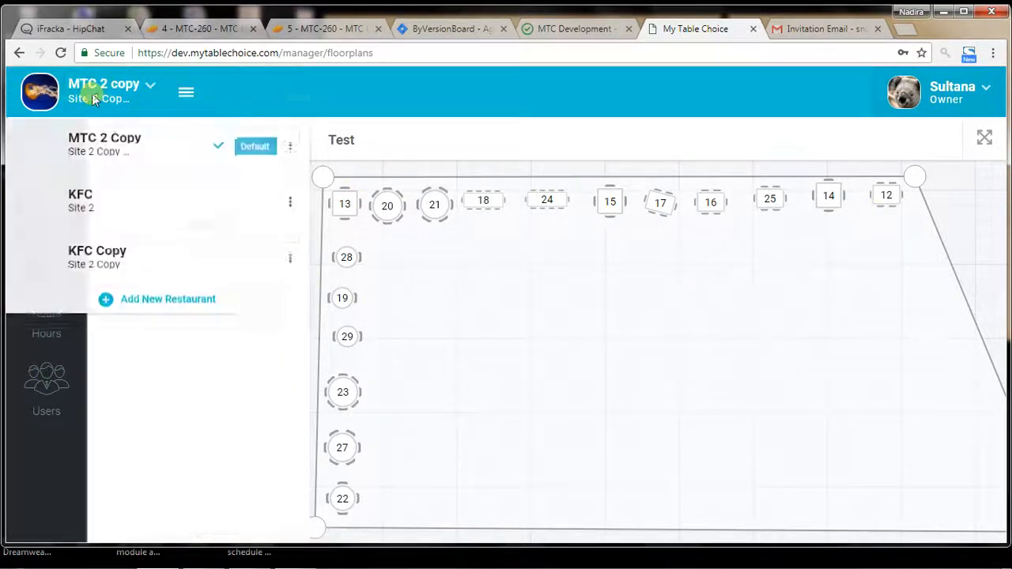
{"action": "left_click", "coordinate": [99, 272]}
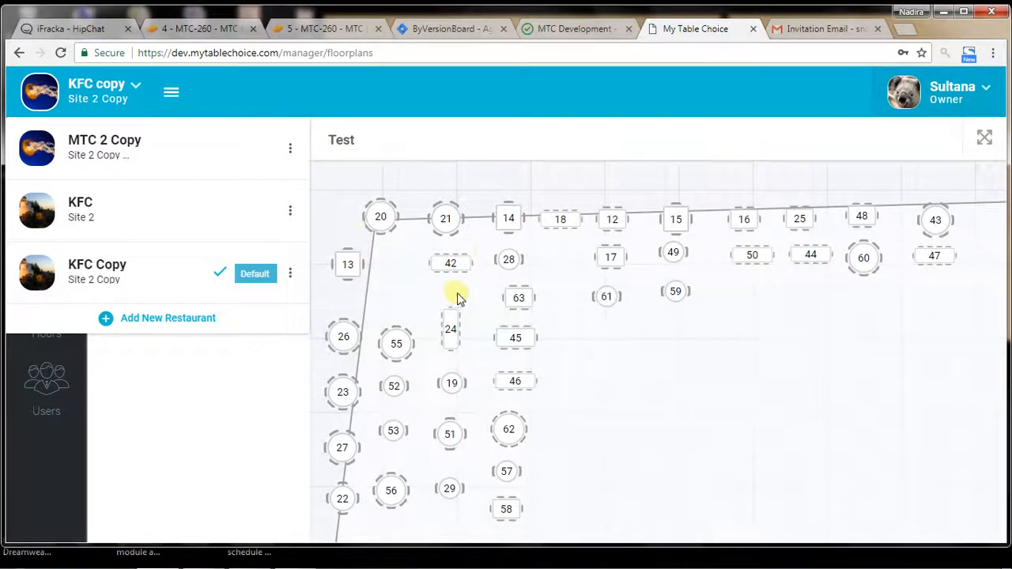
{"action": "left_click", "coordinate": [197, 419]}
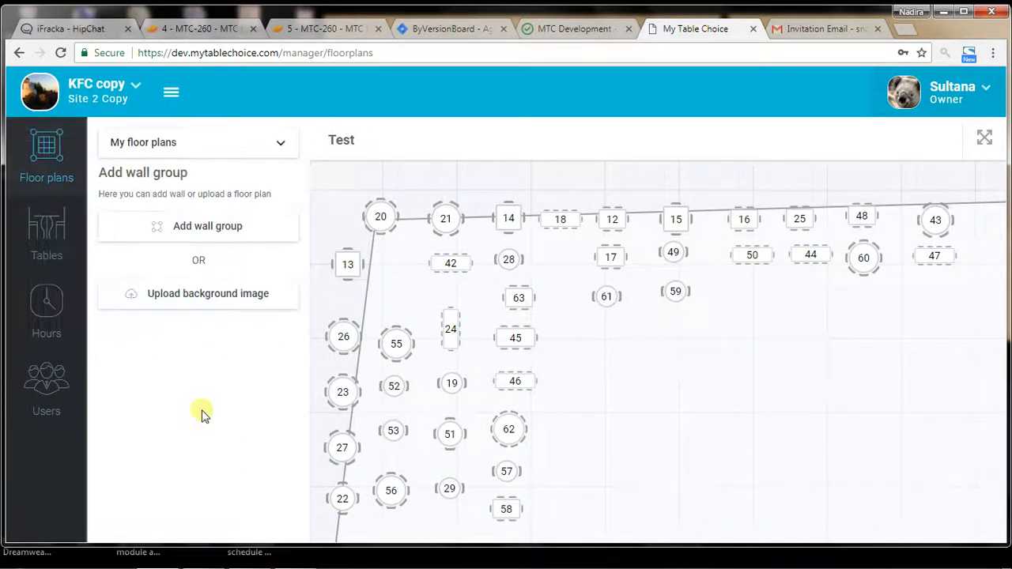
{"action": "left_click", "coordinate": [116, 96]}
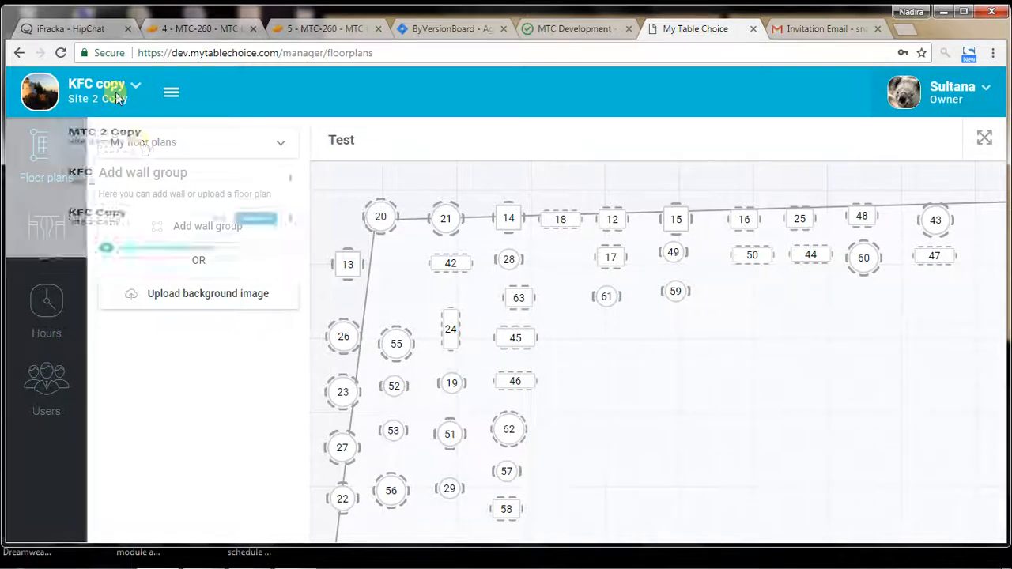
Step: Switch the owner account to the KFC Site 2 restaurant and open its Users page
{"action": "left_click", "coordinate": [124, 217]}
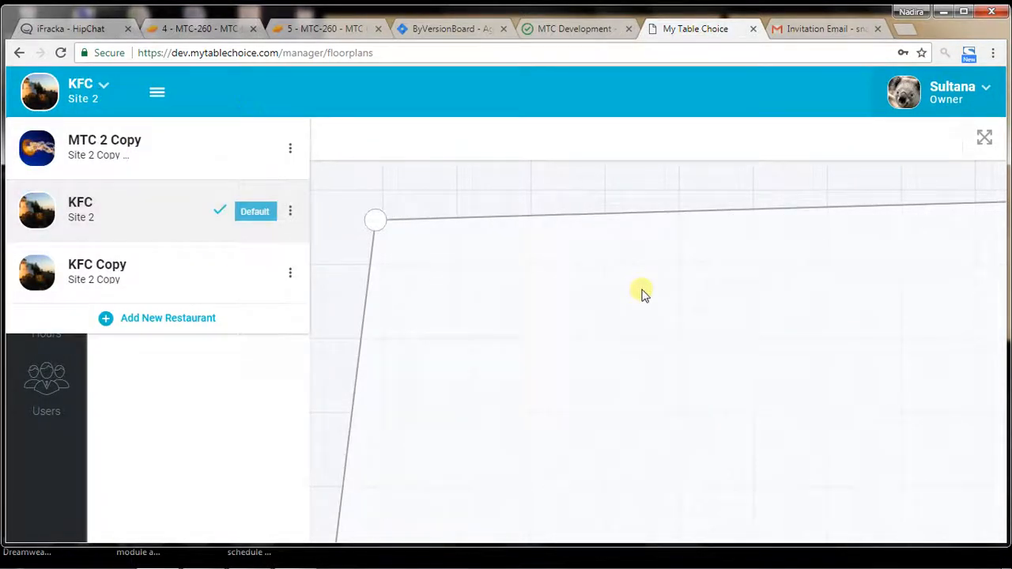
{"action": "left_click", "coordinate": [187, 372]}
{"action": "left_click", "coordinate": [45, 401]}
Step: Switch to the KFC Copy restaurant while staying on the Users page, and close the restaurant list
{"action": "left_click", "coordinate": [122, 103]}
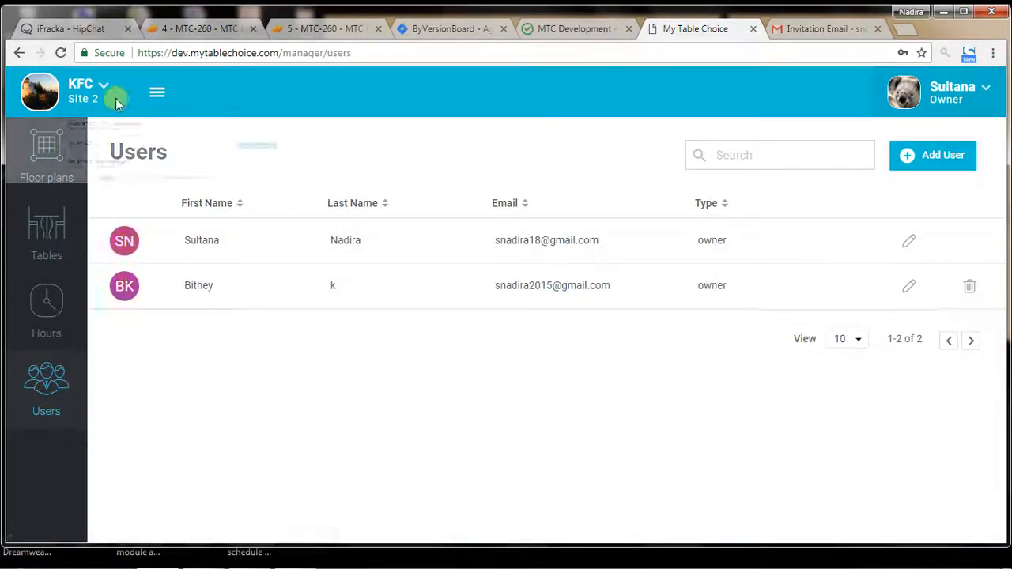
{"action": "left_click", "coordinate": [124, 286]}
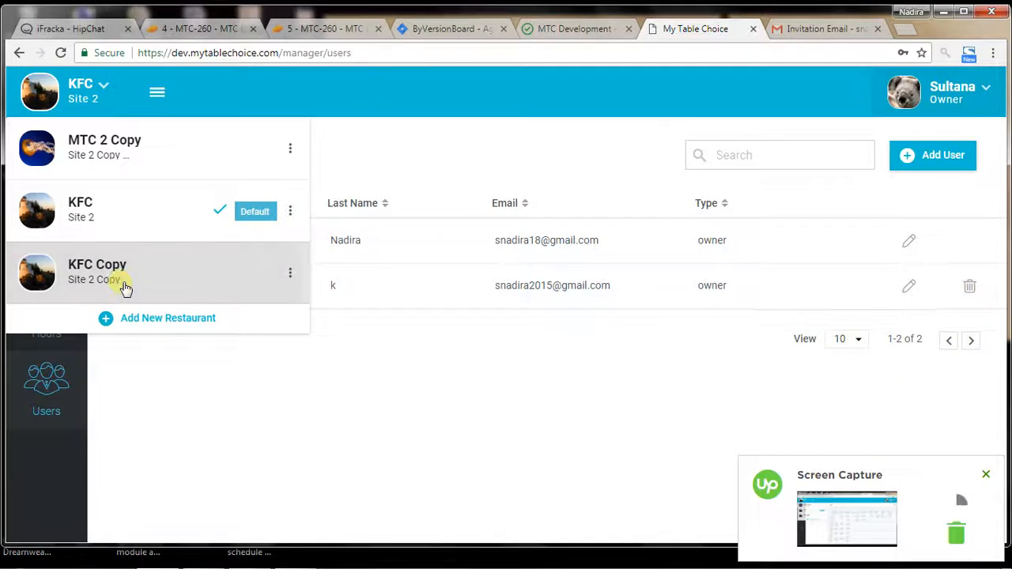
{"action": "left_click", "coordinate": [528, 353]}
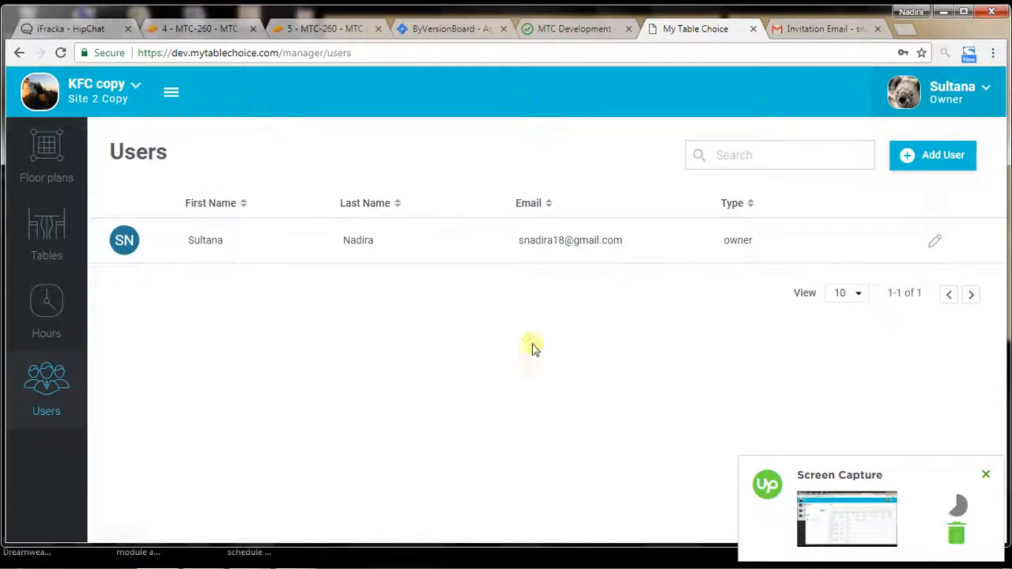
Step: Start a new user for KFC Copy with first name "klnjkl", last name "jn;lkjn" and the second account's email
{"action": "left_click", "coordinate": [925, 155]}
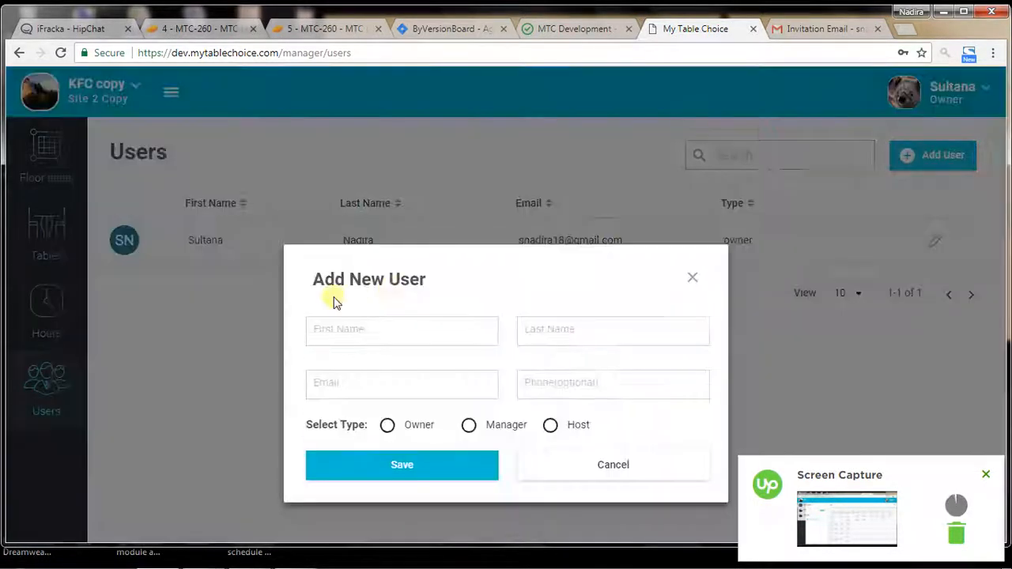
{"action": "left_click", "coordinate": [335, 322]}
{"action": "type", "text": "klnjkl"}
{"action": "key", "text": "Tab"}
{"action": "type", "text": "jn;lkjn"}
{"action": "key", "text": "Tab"}
{"action": "type", "text": "s"}
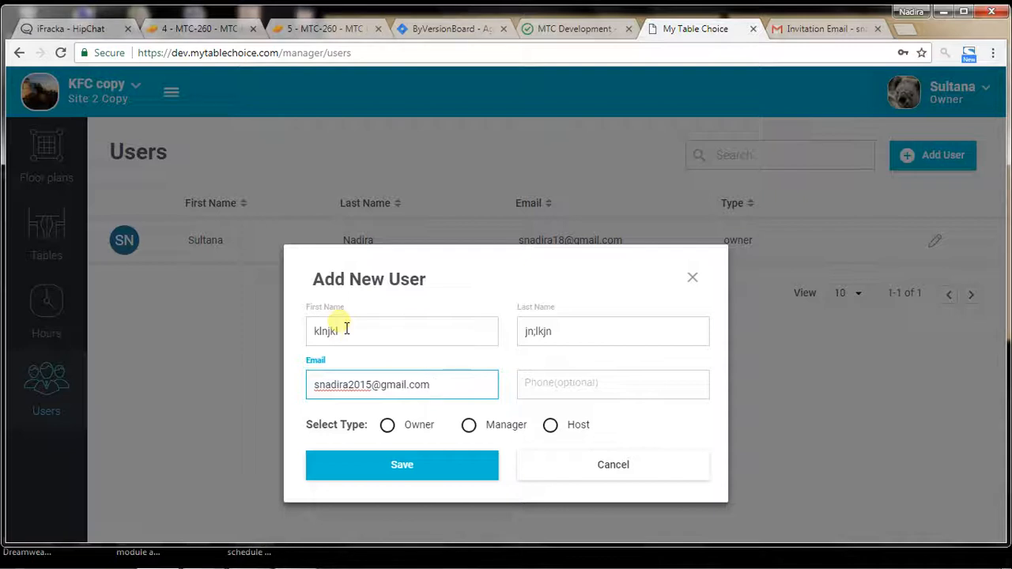
Step: Enter a phone number, set the new user's type to Host, save the user, and reopen the restaurant list
{"action": "key", "text": "Tab"}
{"action": "type", "text": "7687676"}
{"action": "left_click", "coordinate": [563, 425]}
{"action": "left_click", "coordinate": [460, 471]}
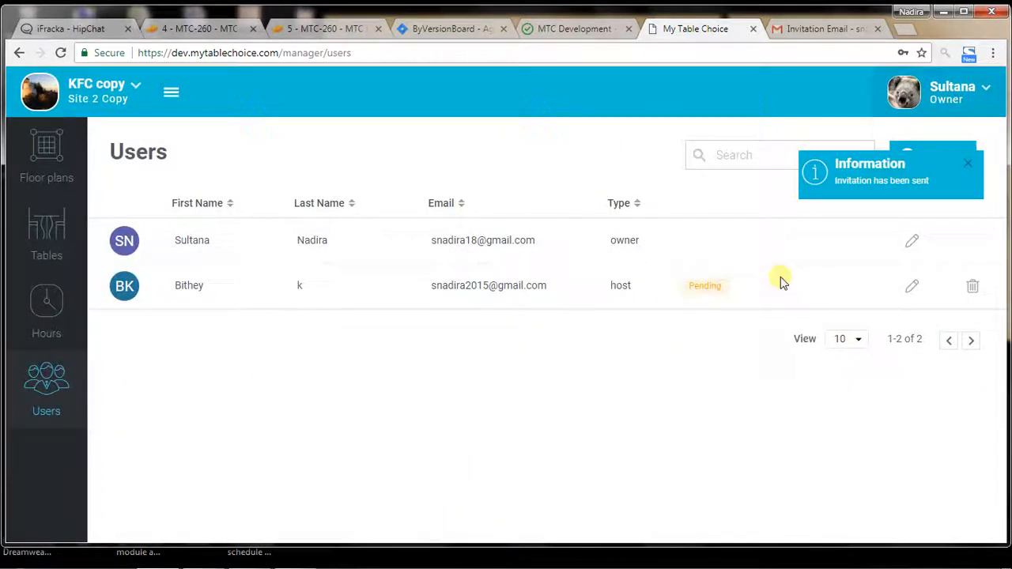
{"action": "left_click", "coordinate": [78, 109]}
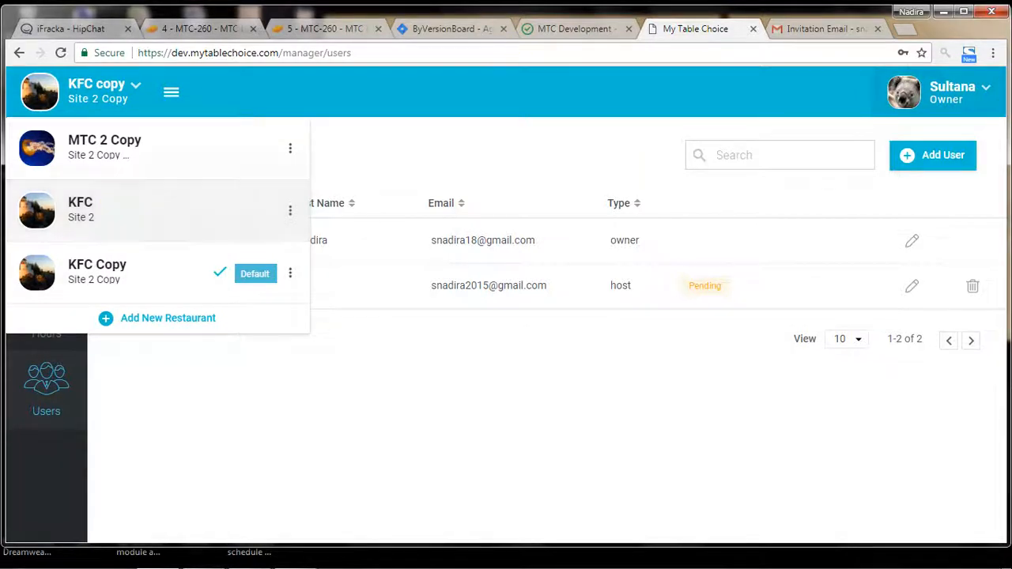
Step: Switch to Gmail, follow the link in the newest MyTablechoice invitation, and compare the invitation page with the KFC Copy owner tab
{"action": "left_click", "coordinate": [826, 28]}
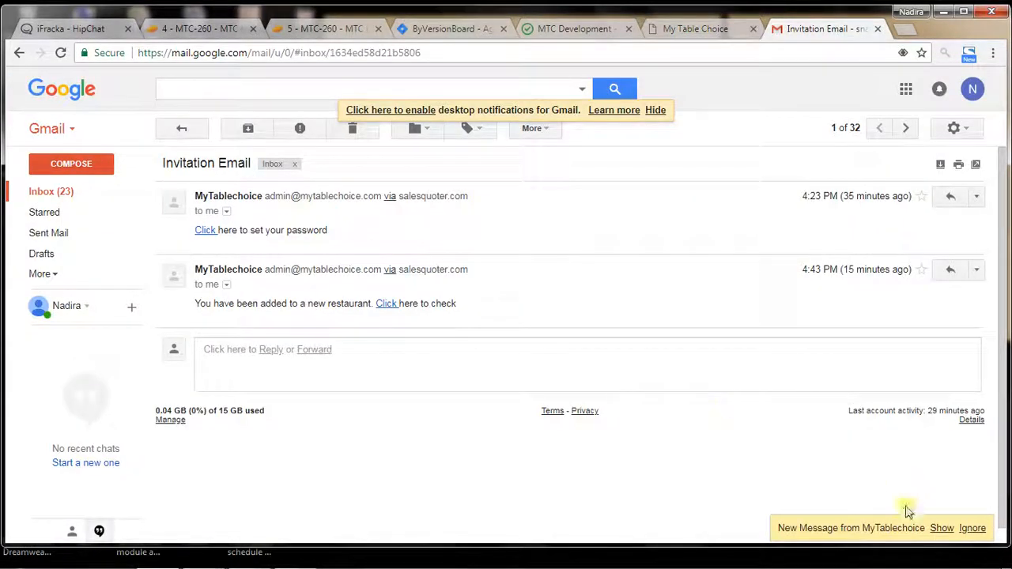
{"action": "left_click", "coordinate": [941, 528]}
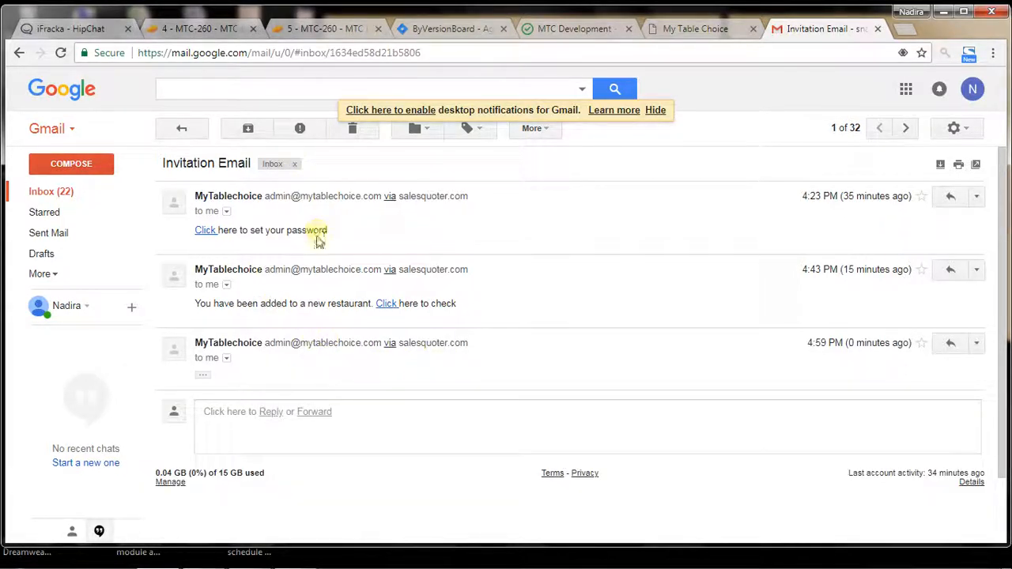
{"action": "left_click", "coordinate": [205, 377]}
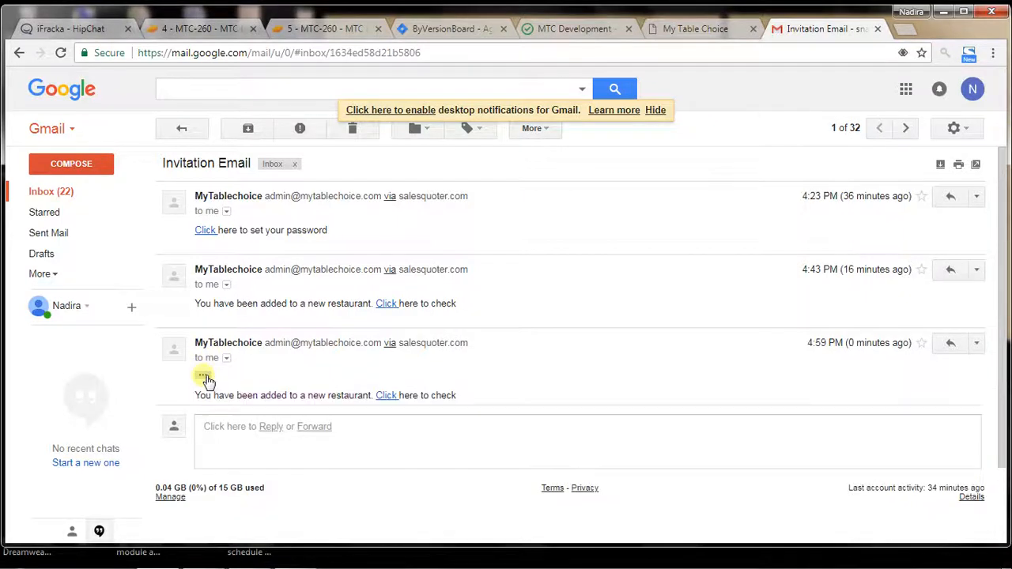
{"action": "left_click", "coordinate": [386, 397]}
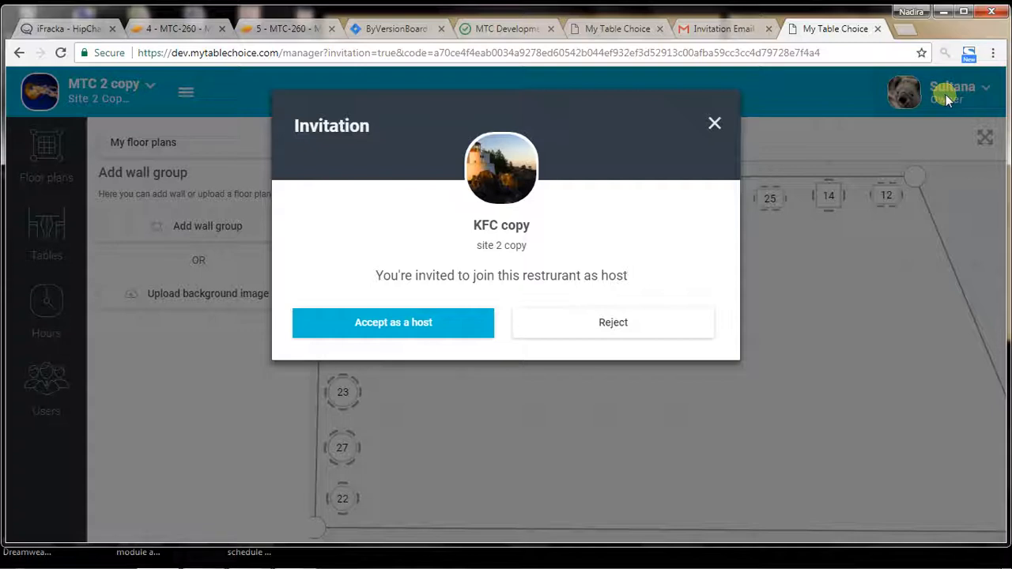
{"action": "left_click", "coordinate": [619, 30]}
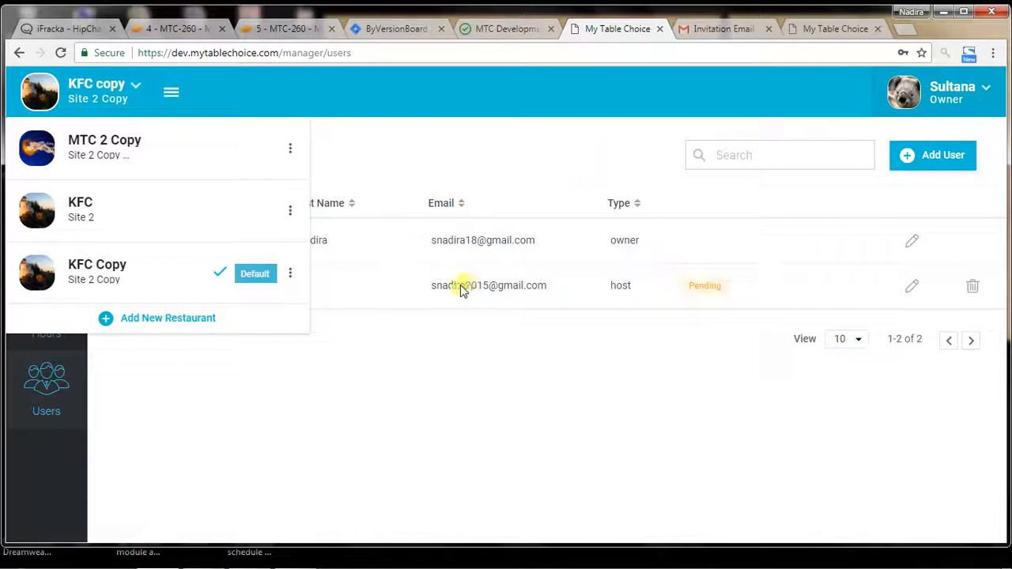
{"action": "left_click", "coordinate": [831, 30]}
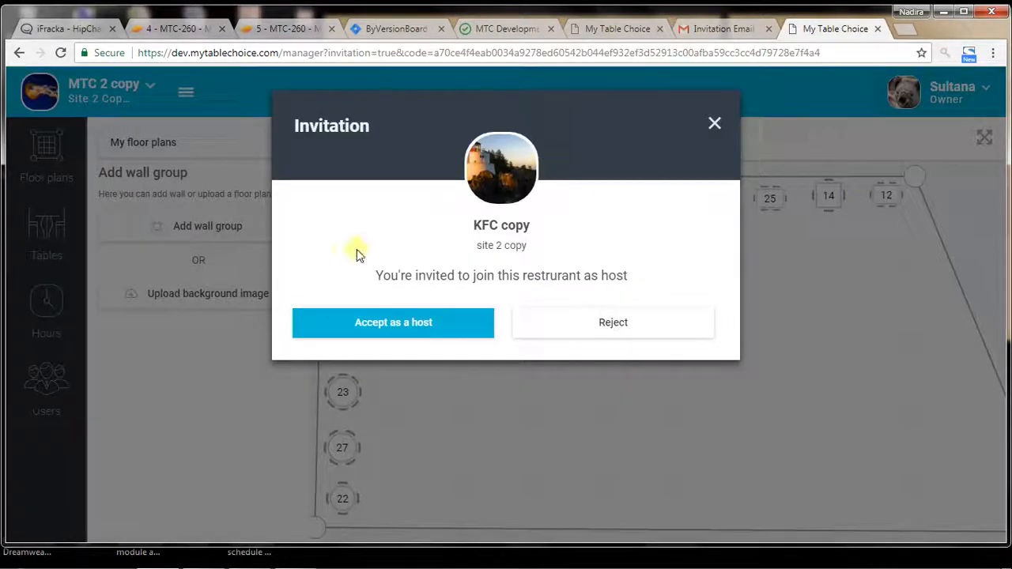